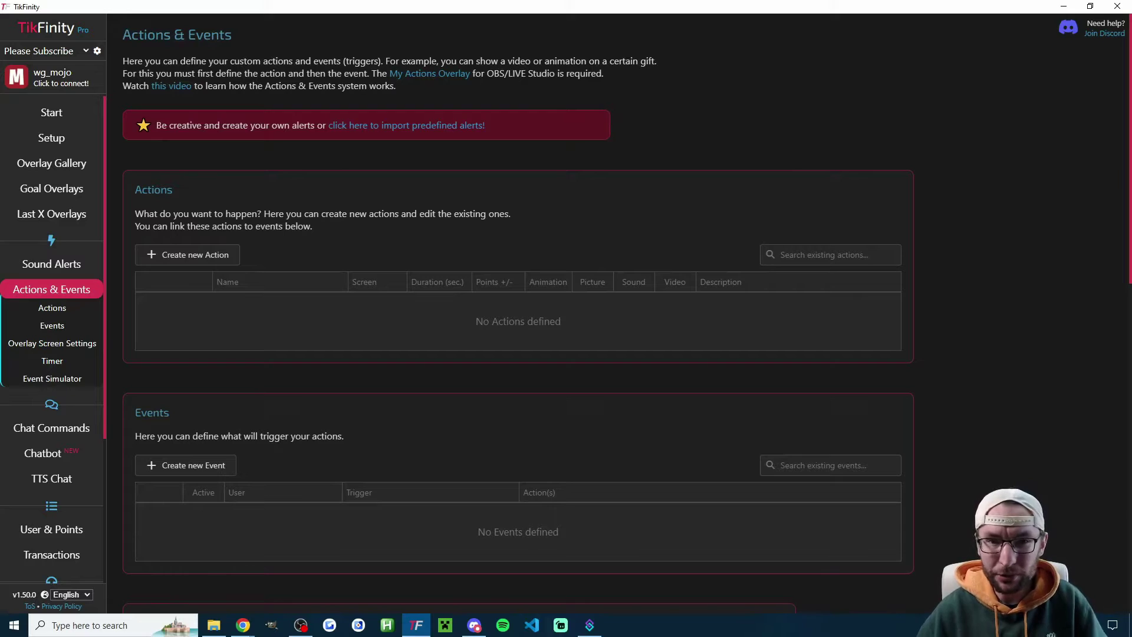
Step: Bring up TikFinity's Streamer.bot Integration help page in Chrome
key(alt+Tab)
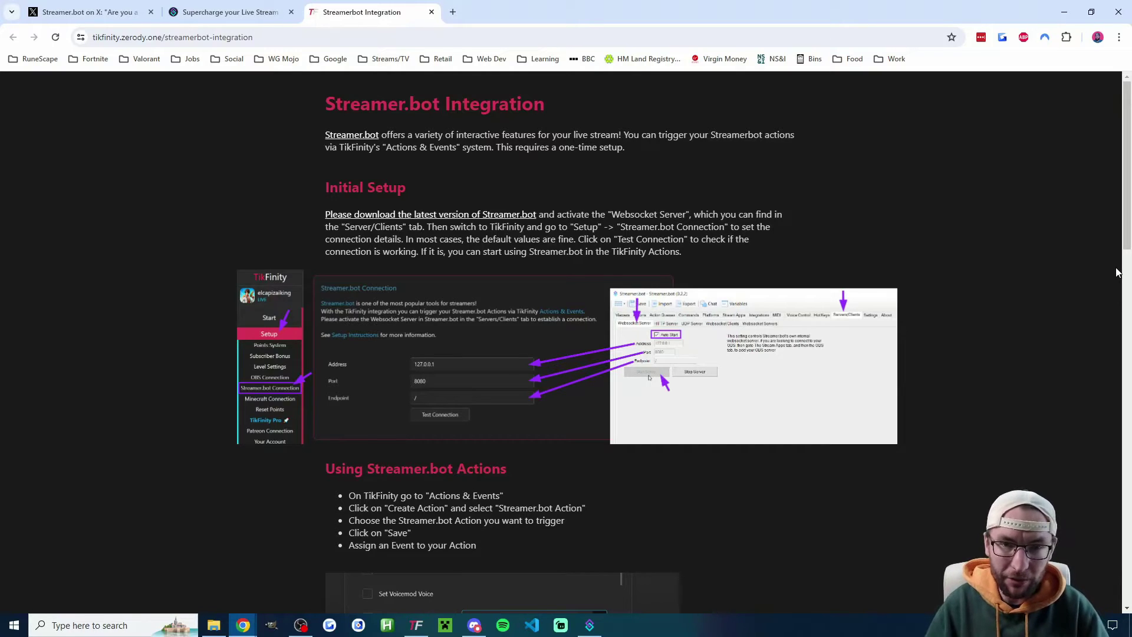
Step: Minimise Chrome to show the Windows desktop and its app shortcuts
key(super+d)
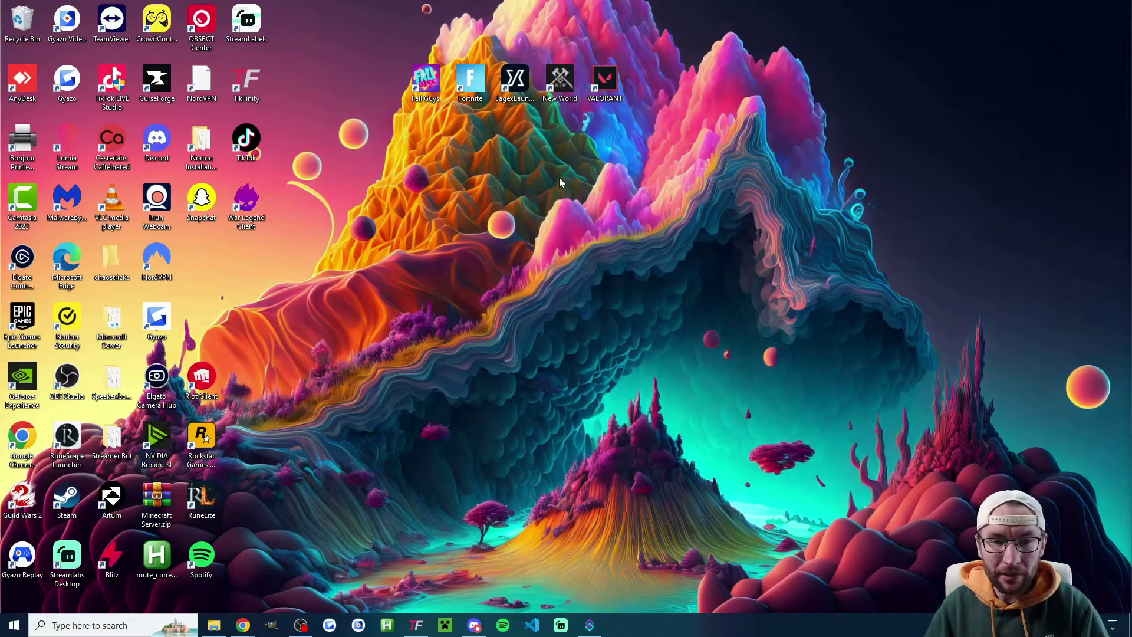
Step: Make a new desktop folder, then sort the Streamer Bot folder by size, largest first
right_click(509, 160)
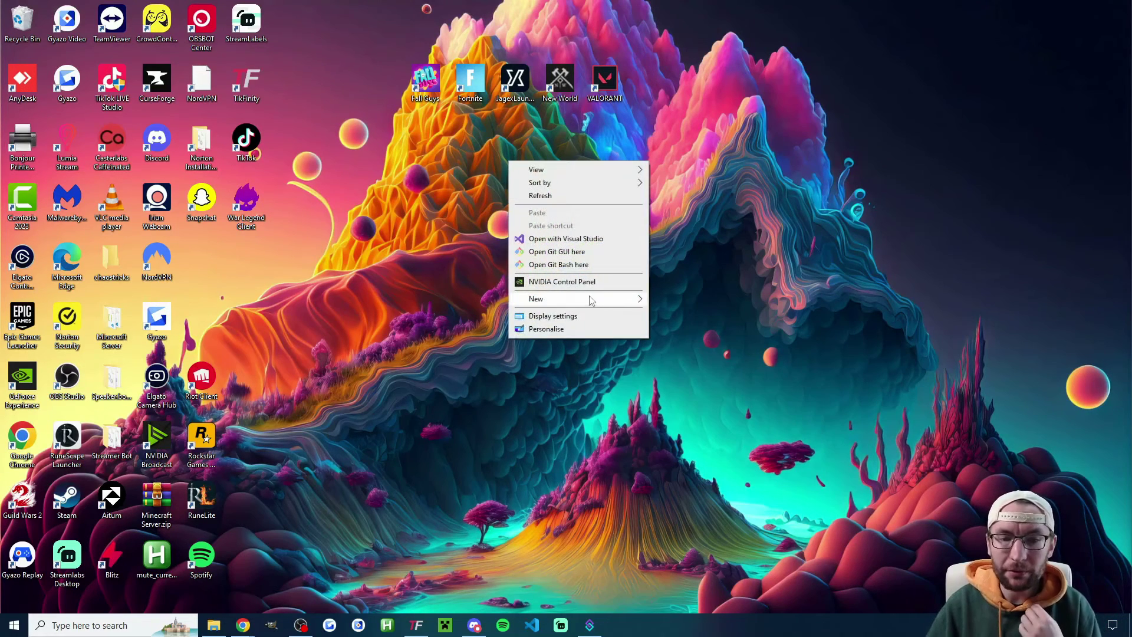
mouse_move(637, 304)
click(675, 301)
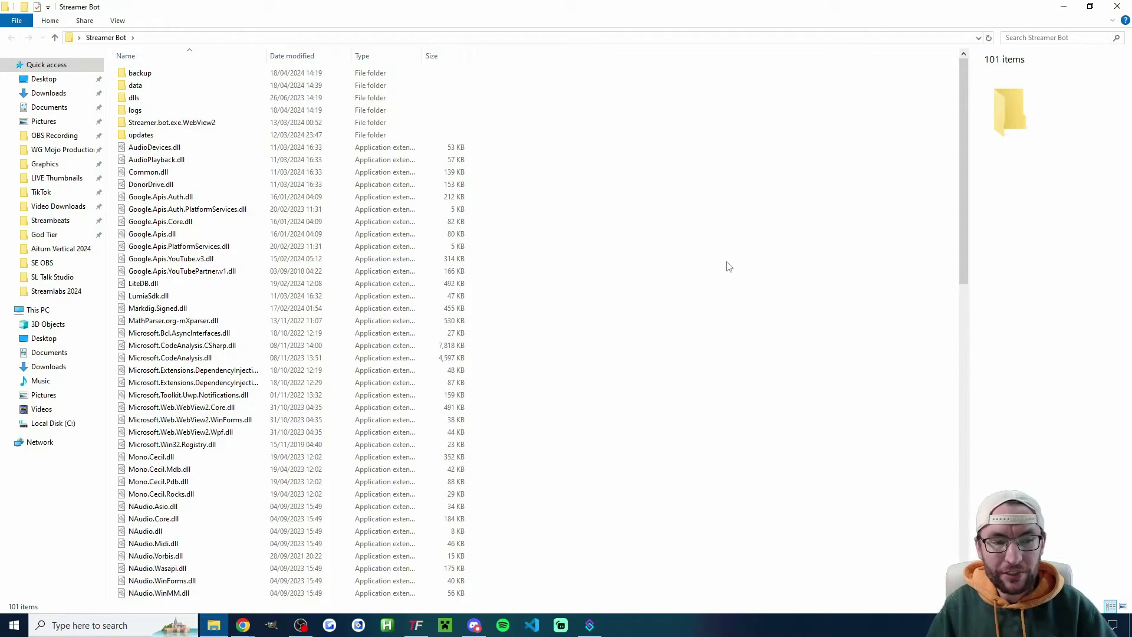
click(446, 56)
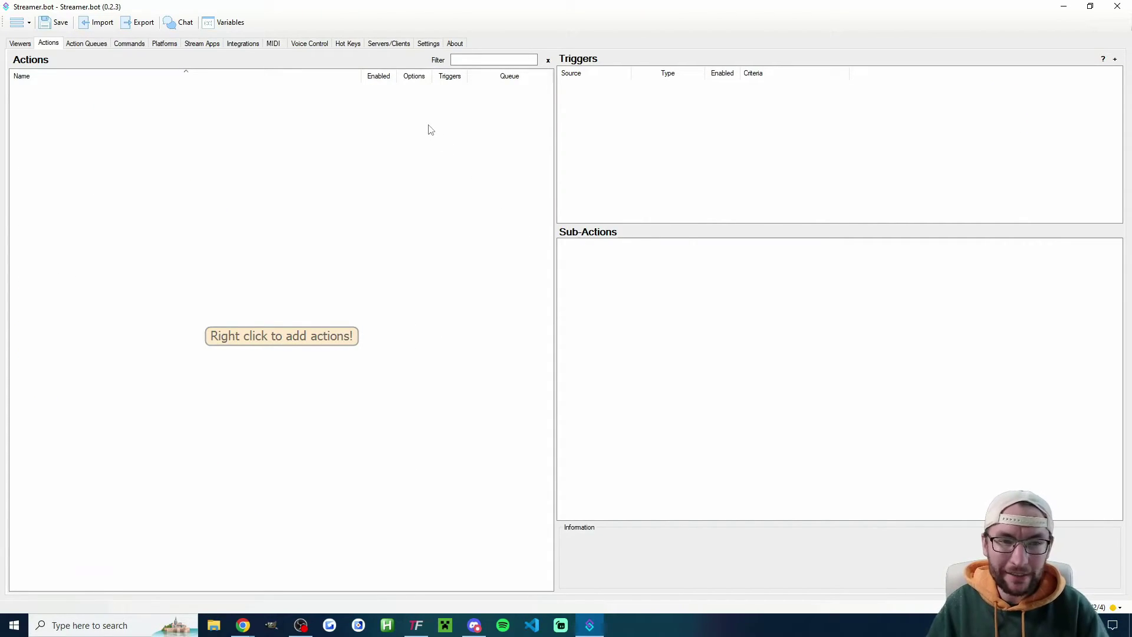
Step: Confirm the Websocket Server runs on 127.0.0.1 port 8080, then return to TikFinity
click(389, 43)
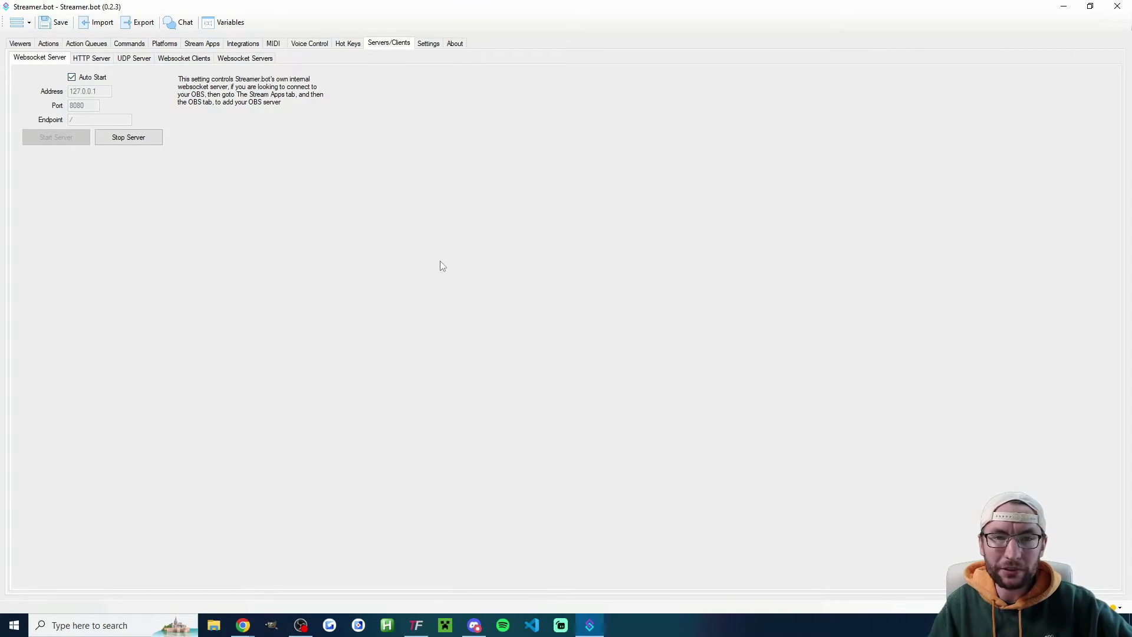
key(alt+Tab)
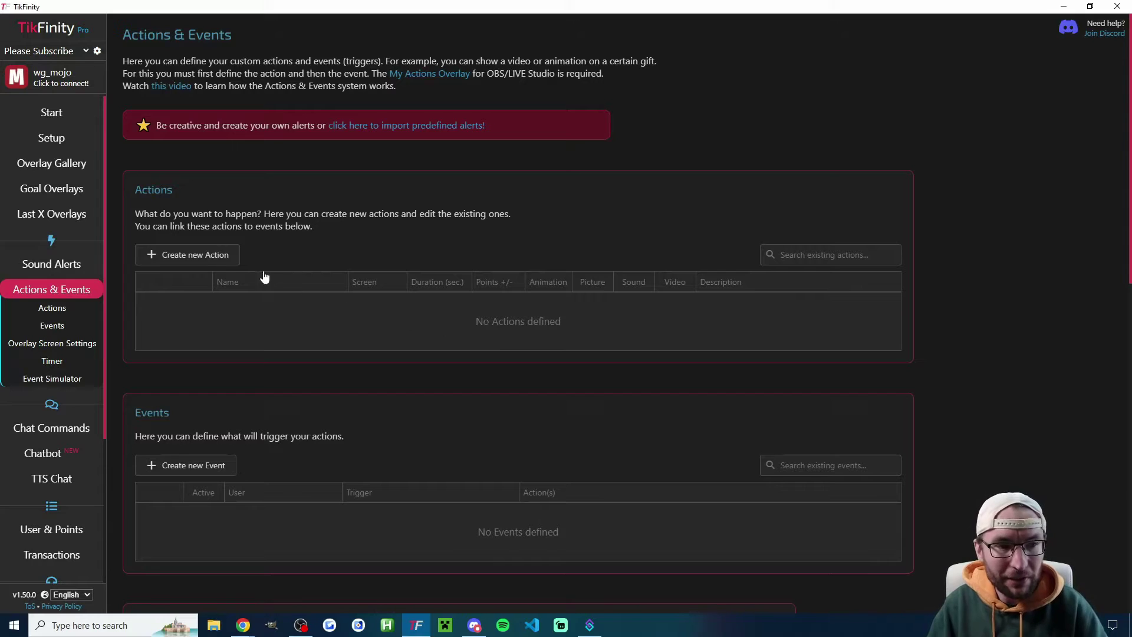
Step: Test TikFinity's Streamer.bot connection at 127.0.0.1:8080 until it succeeds with version 0.2.3
click(75, 144)
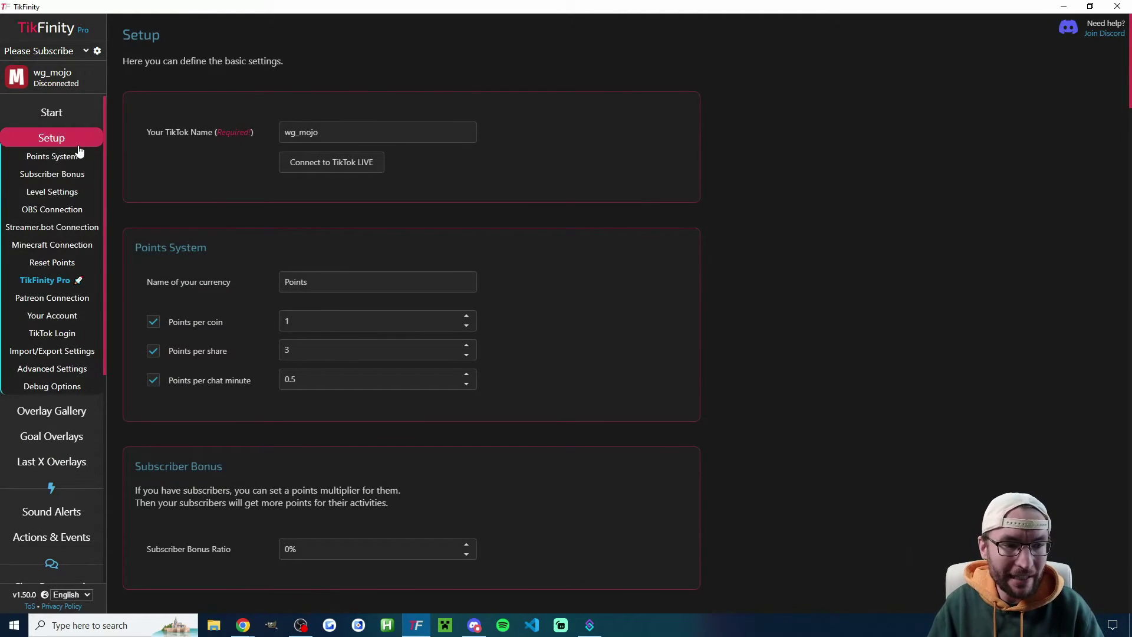
click(73, 233)
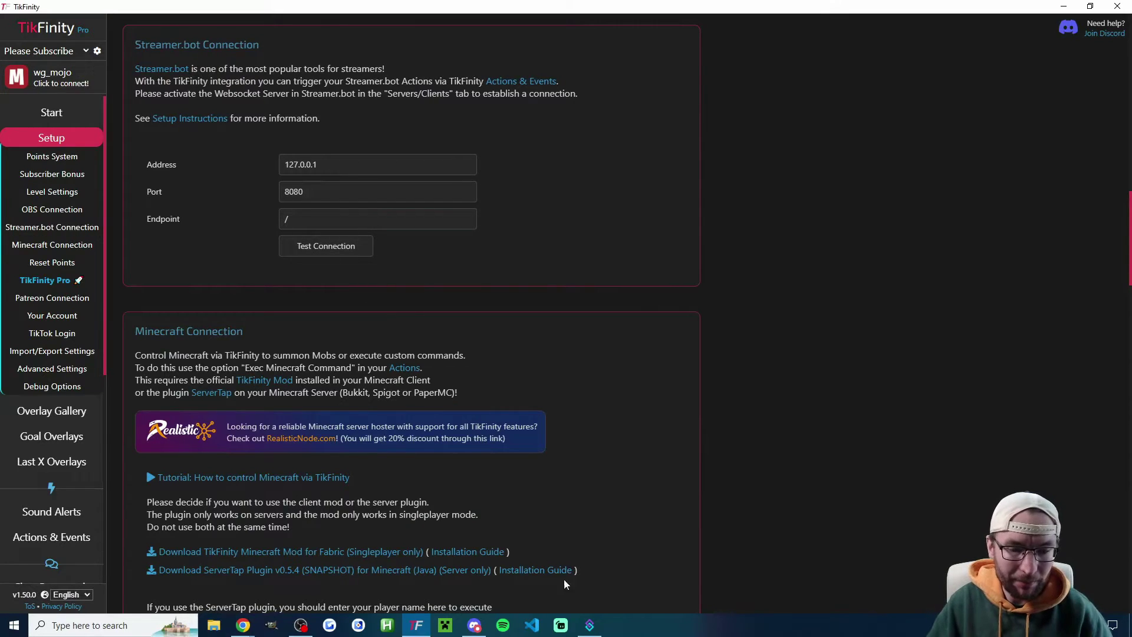
click(590, 625)
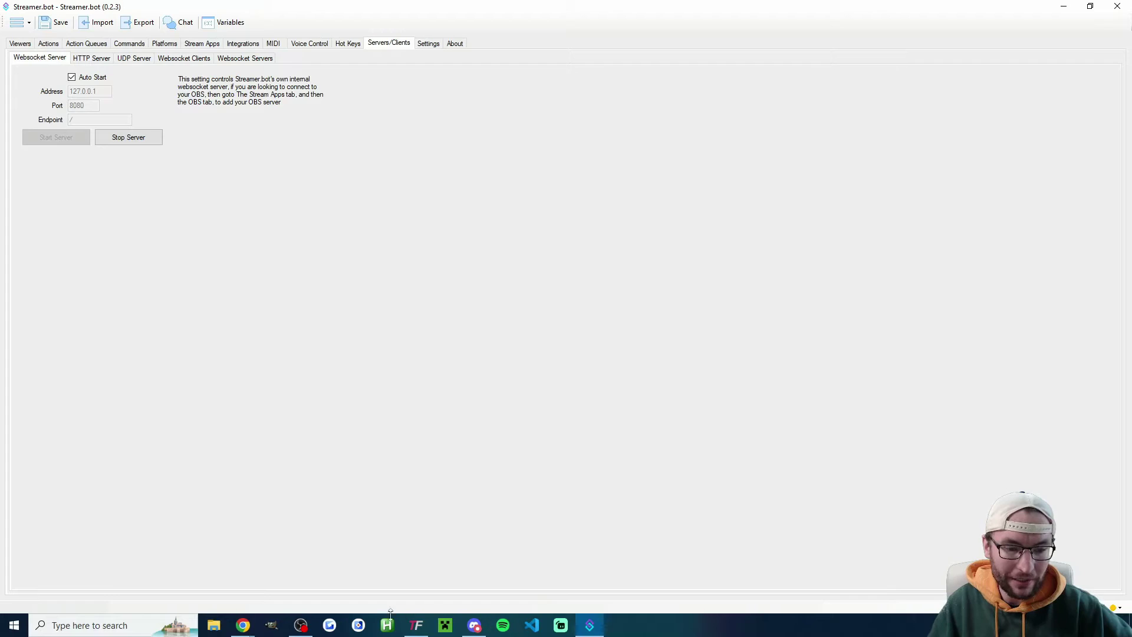
click(417, 625)
click(335, 253)
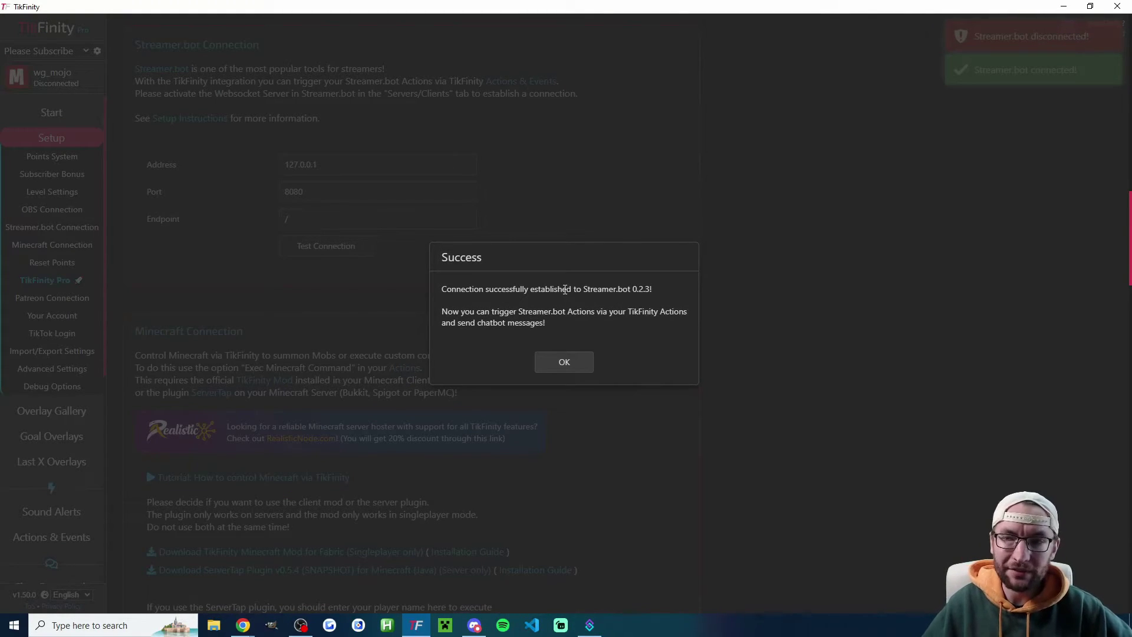
key(alt+Tab)
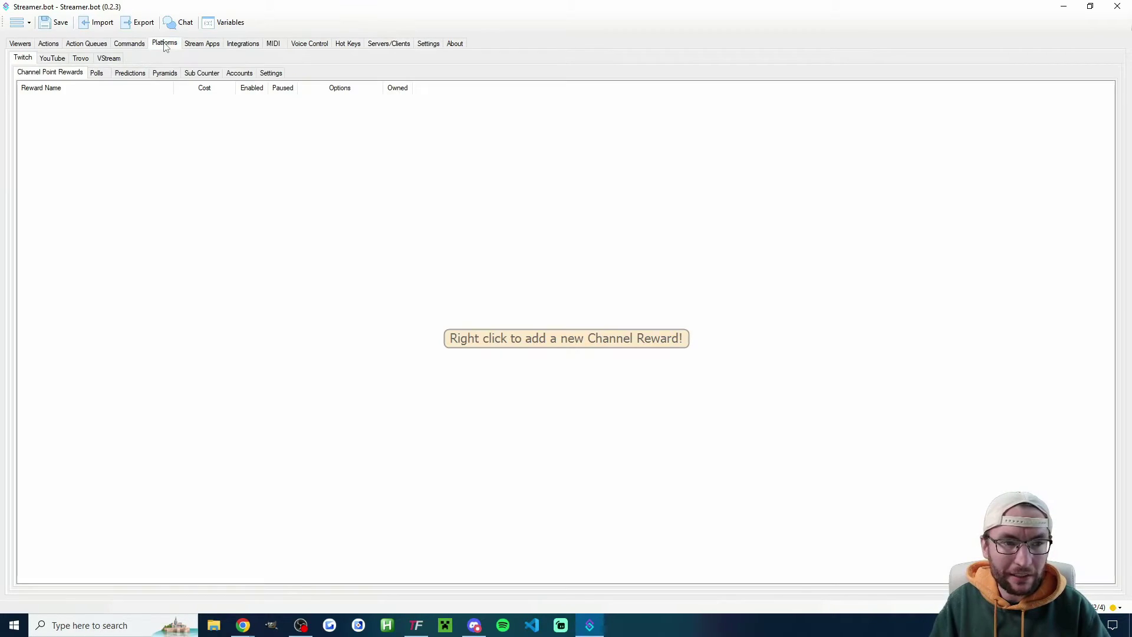
Step: Review the connected Twitch broadcaster and bot accounts and the YouTube account, then return to Actions
click(165, 46)
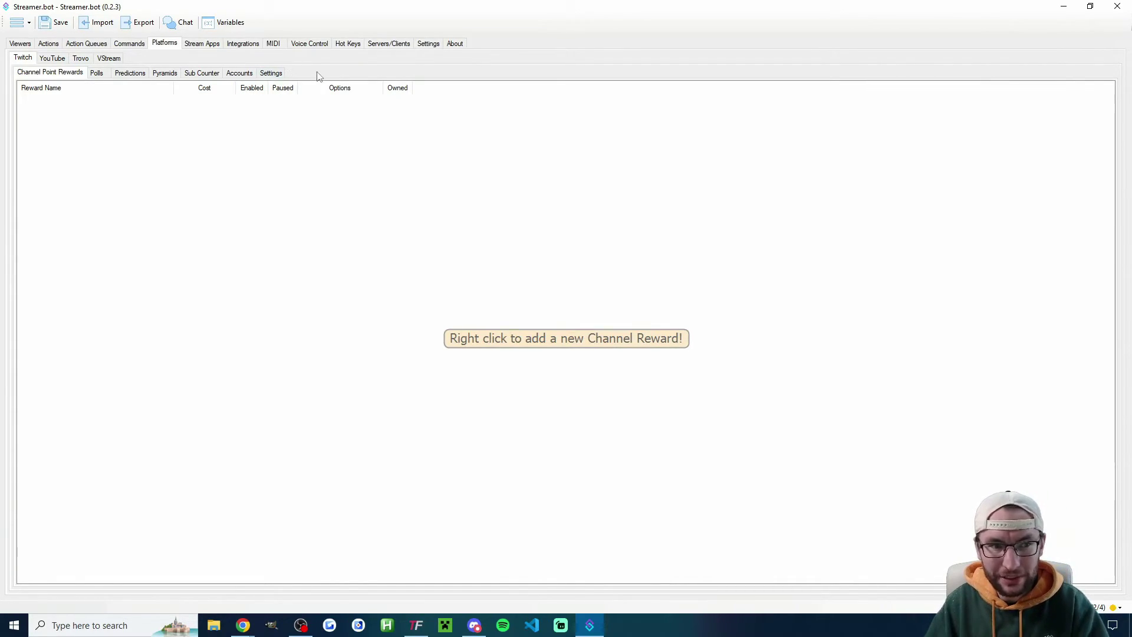
click(24, 59)
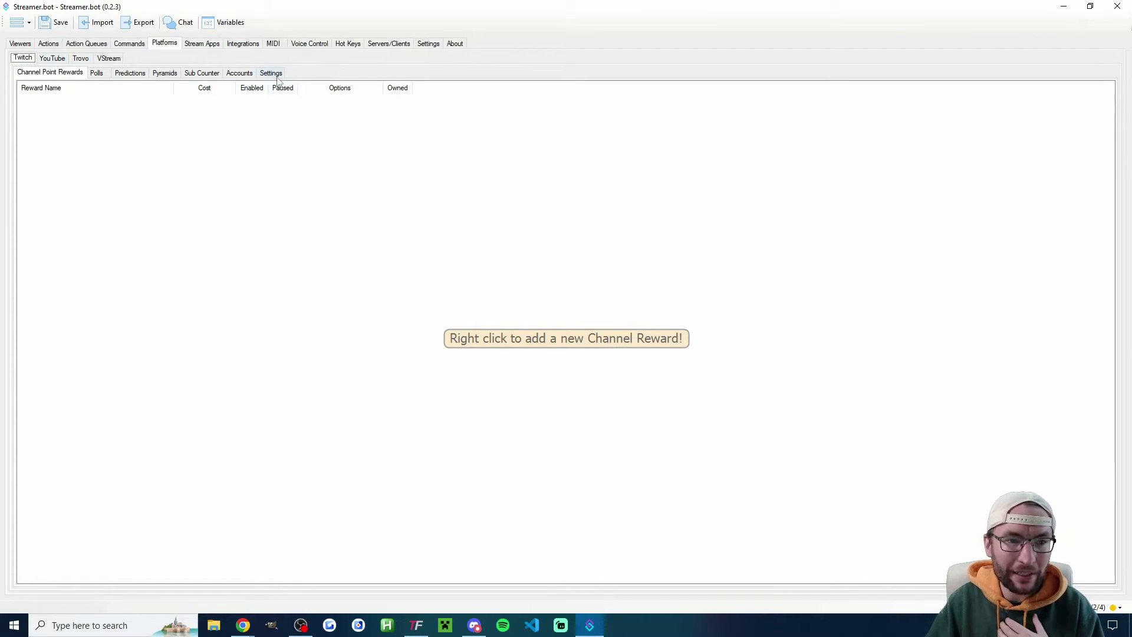
click(239, 75)
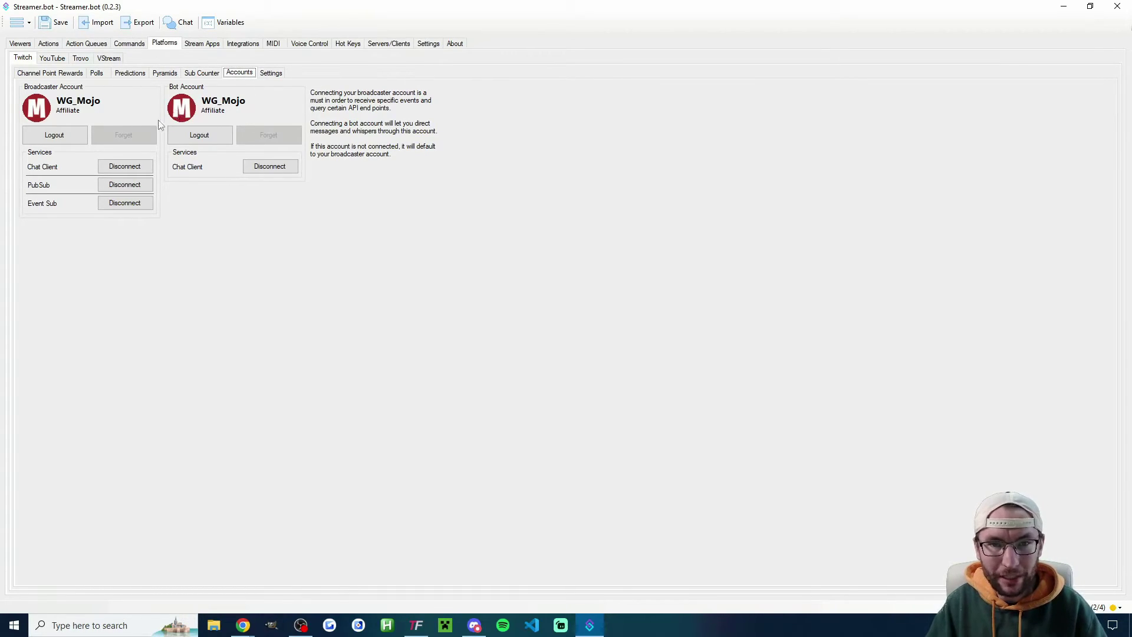
click(53, 57)
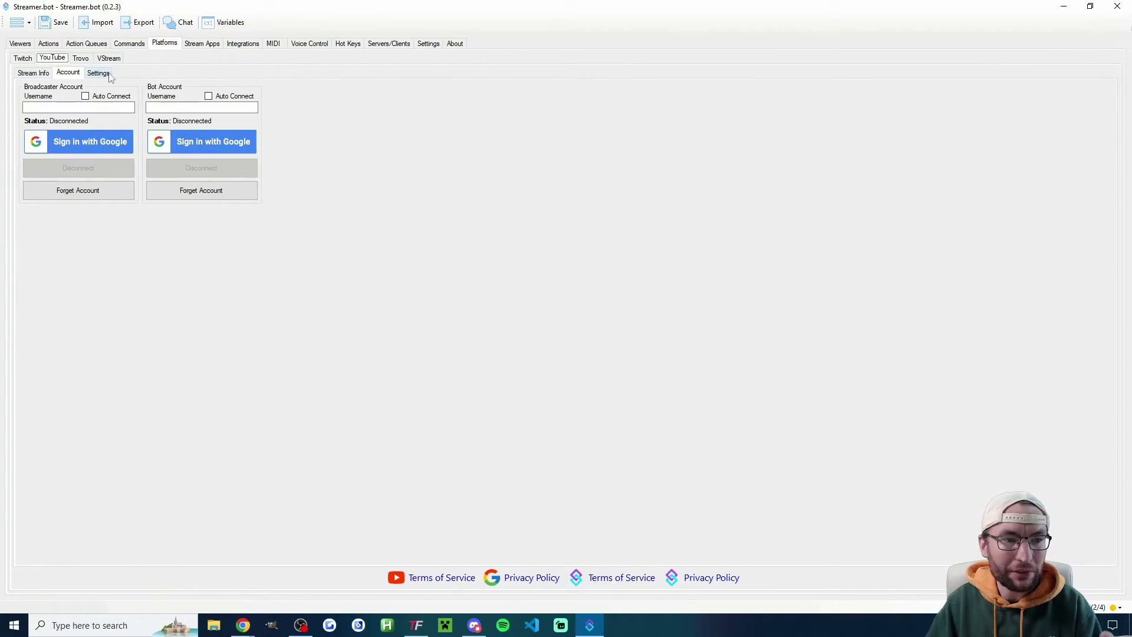
click(66, 73)
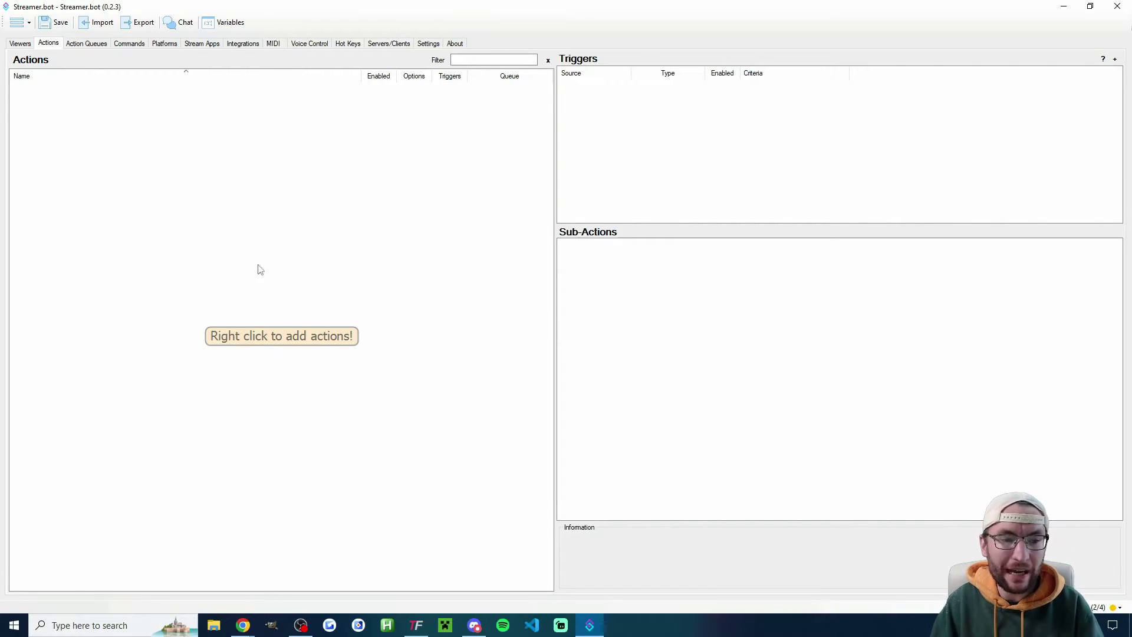
Step: Add a new enabled action named 'Test'
right_click(267, 276)
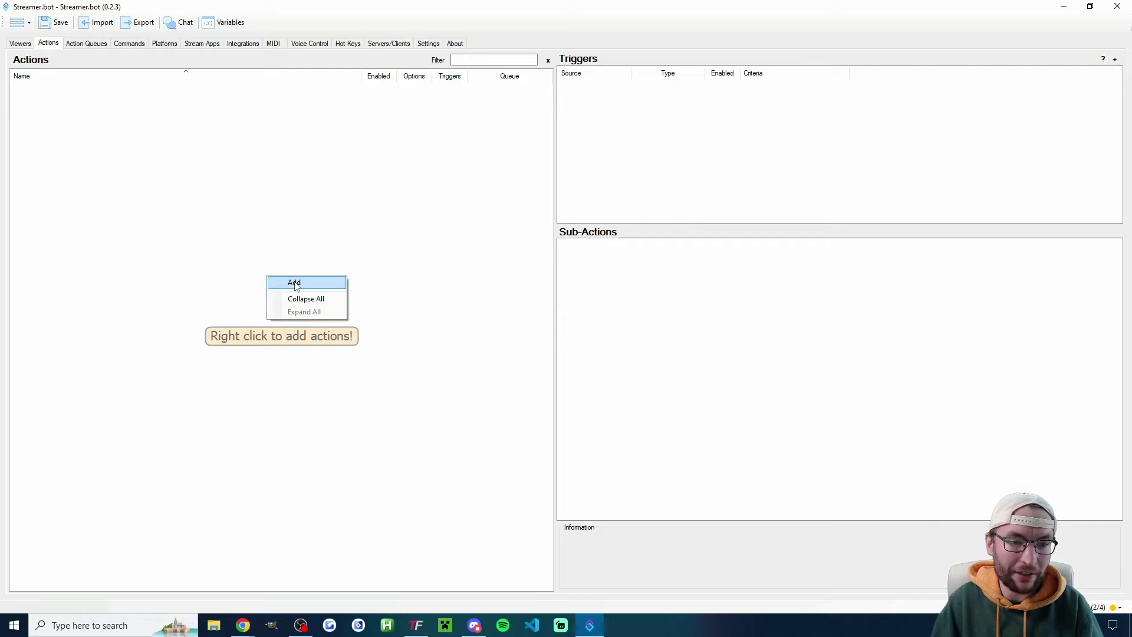
click(295, 283)
text(Te)
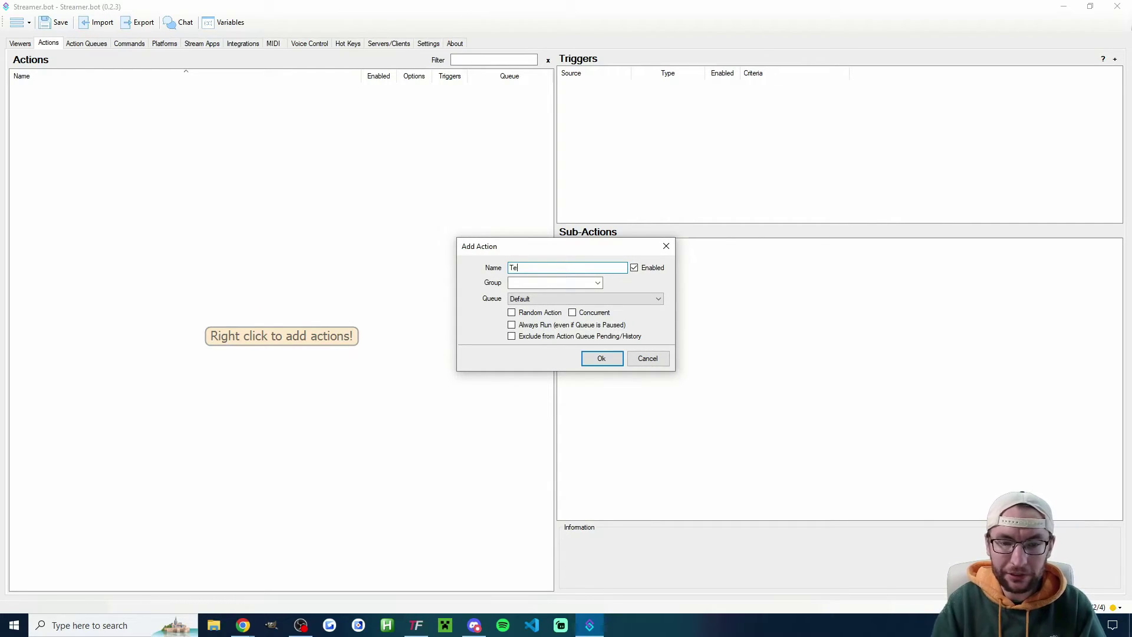
text(st)
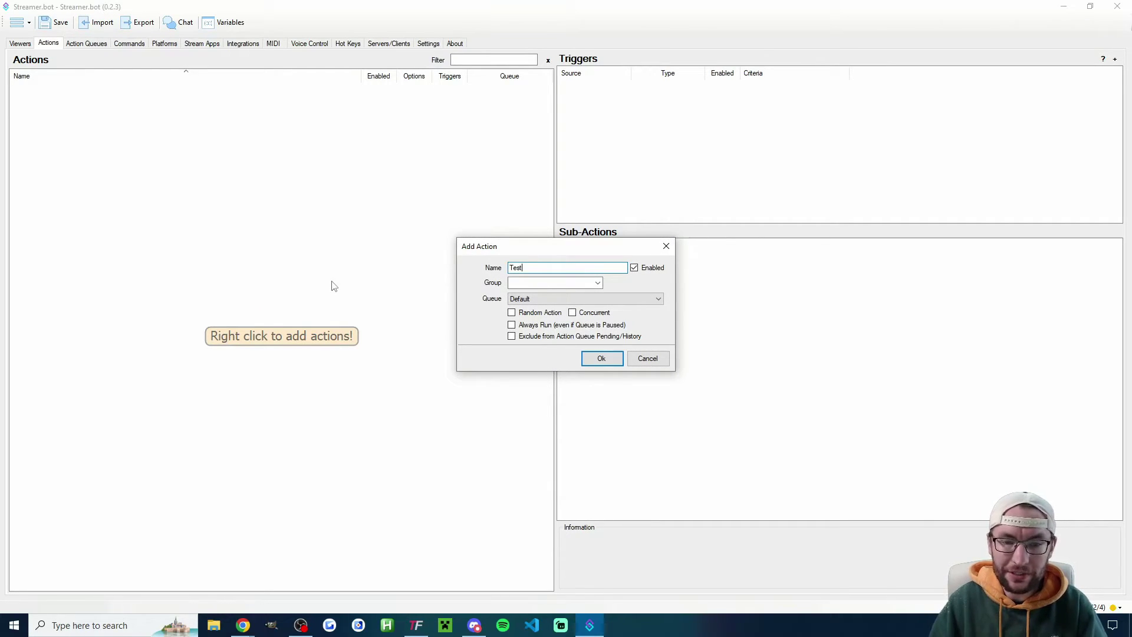
click(600, 357)
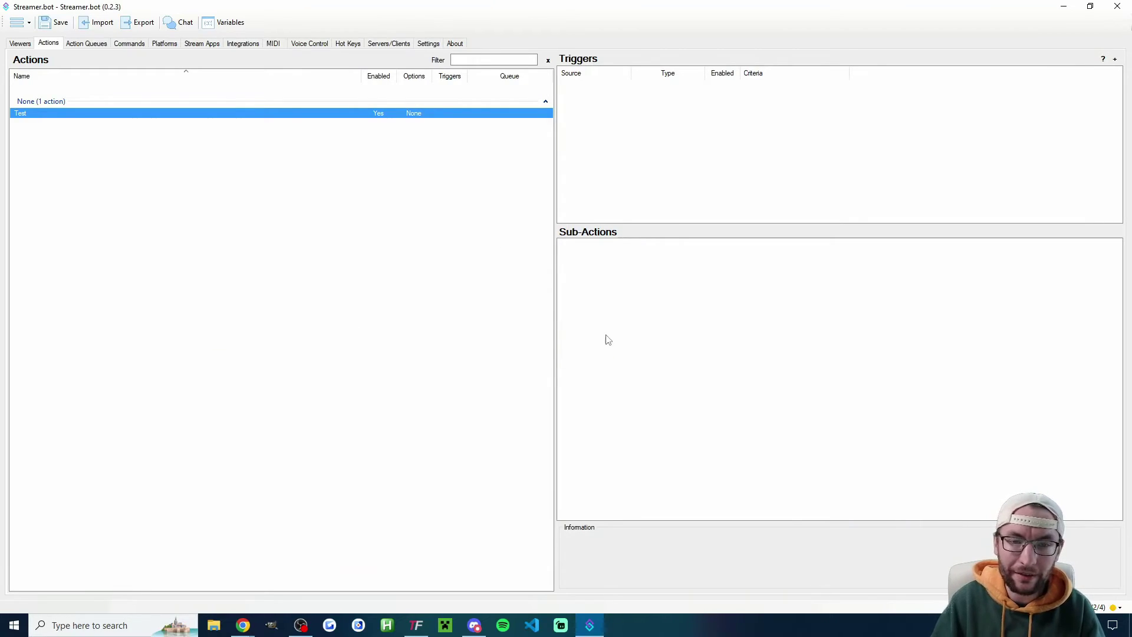
Step: Browse the sub-action submenus available to add to the Test action
right_click(689, 284)
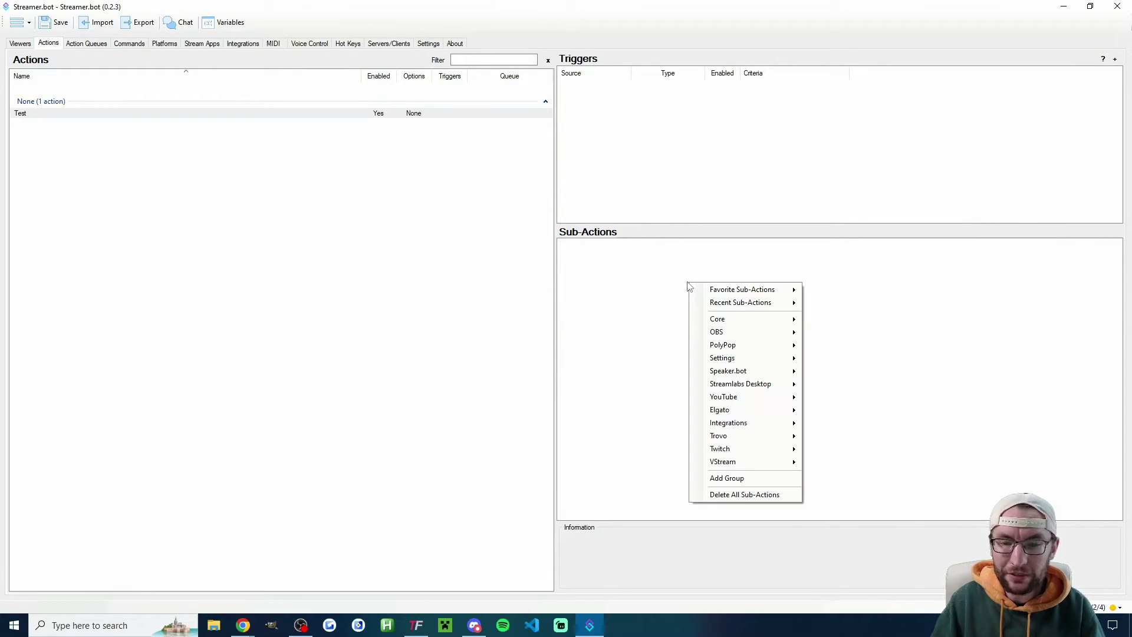
mouse_move(746, 339)
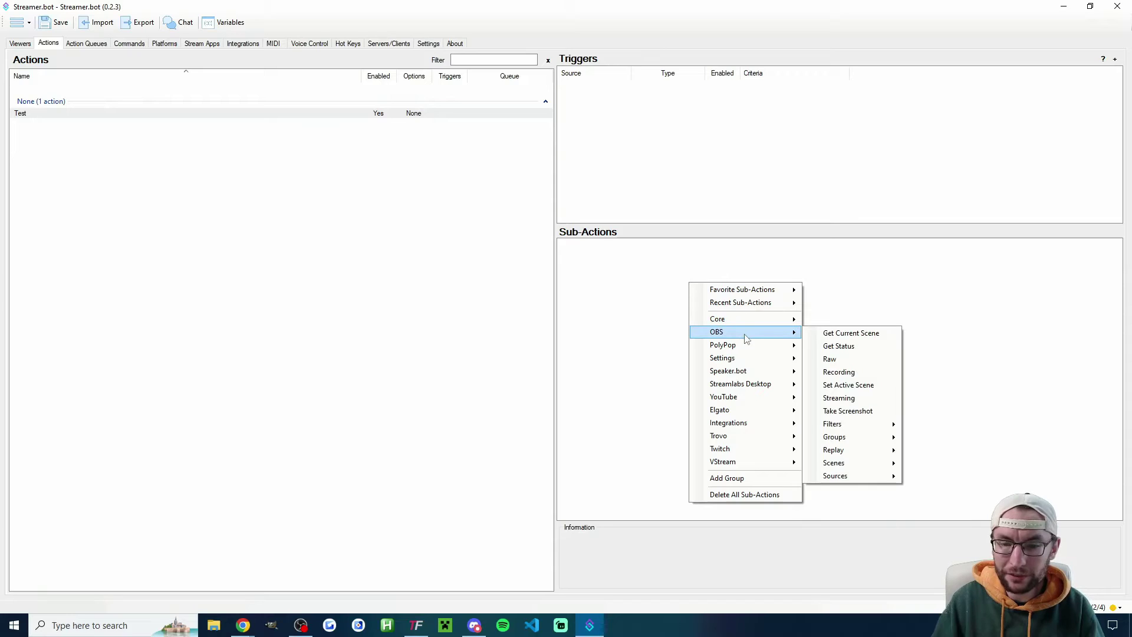
mouse_move(761, 378)
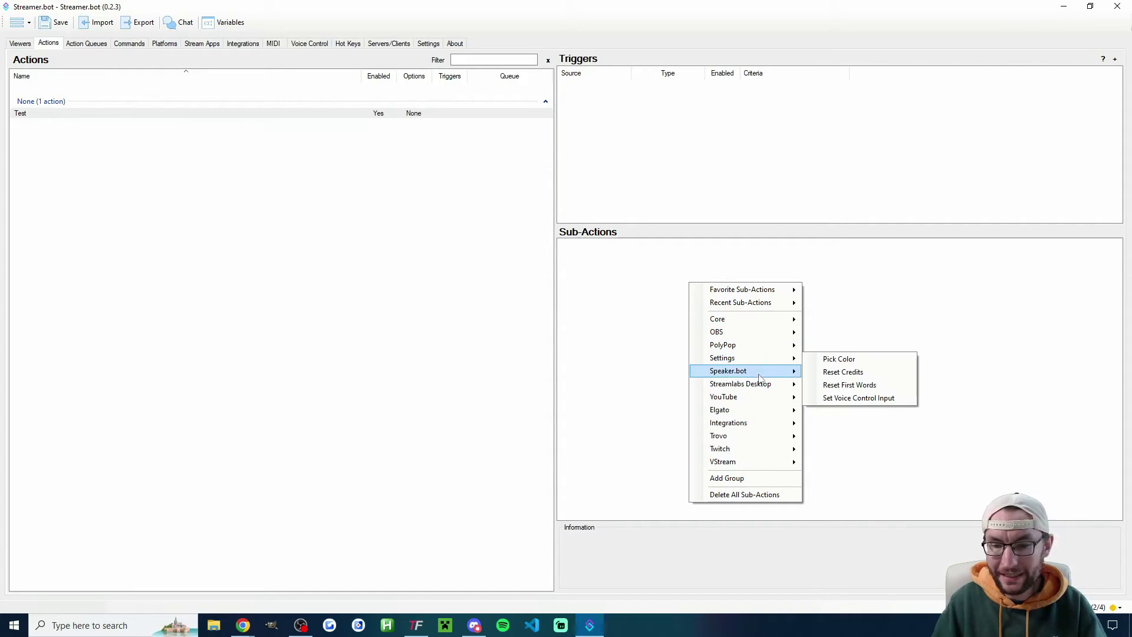
mouse_move(755, 402)
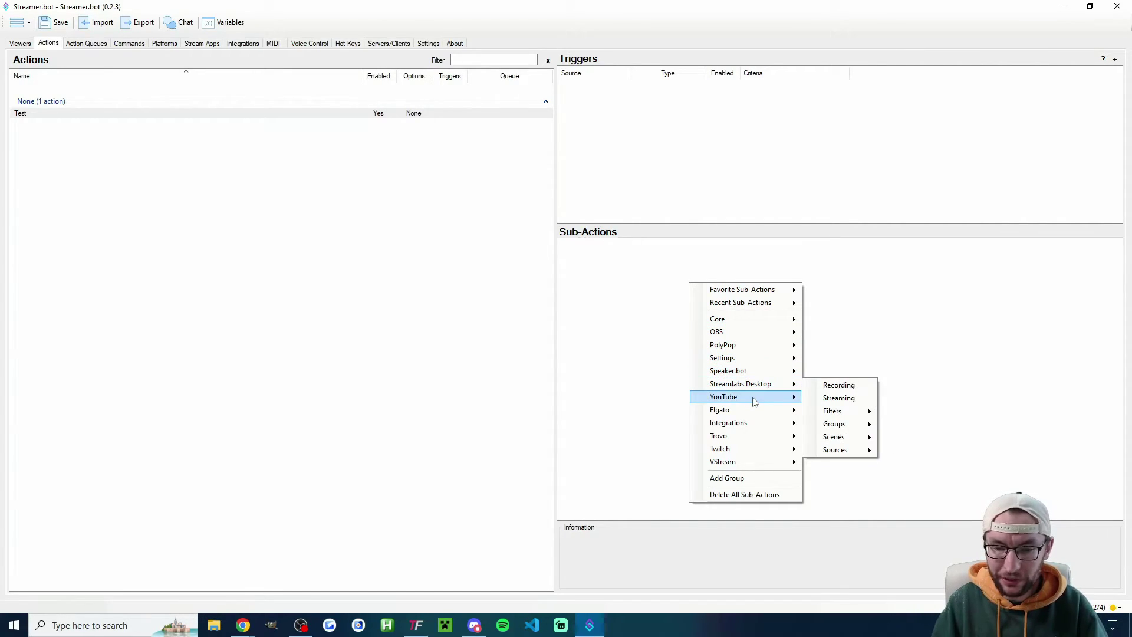
mouse_move(752, 430)
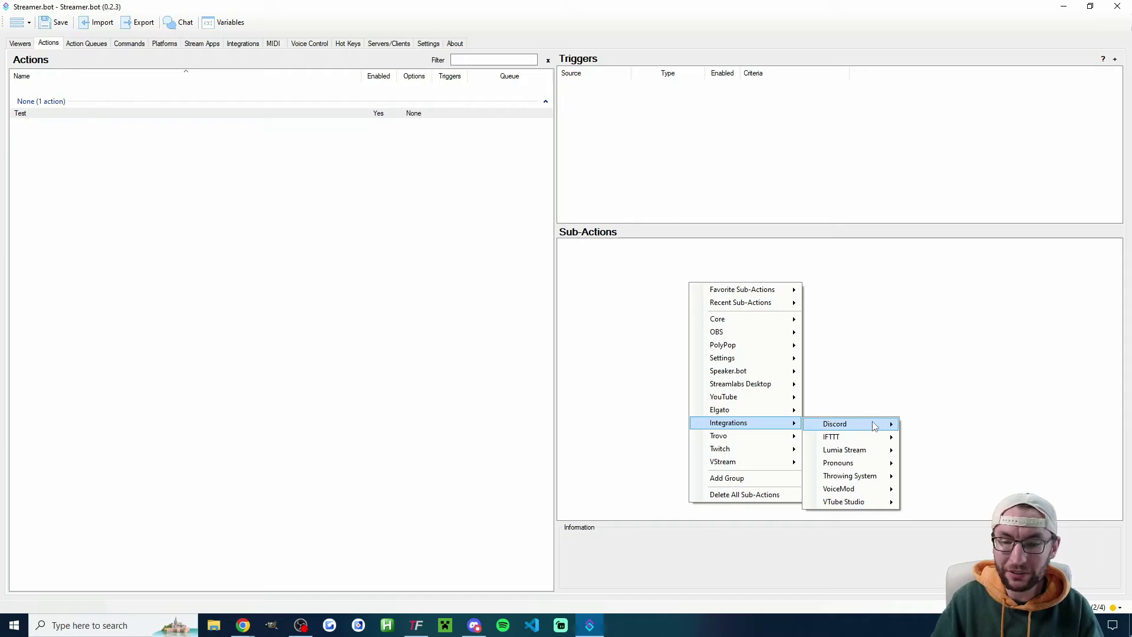
mouse_move(883, 441)
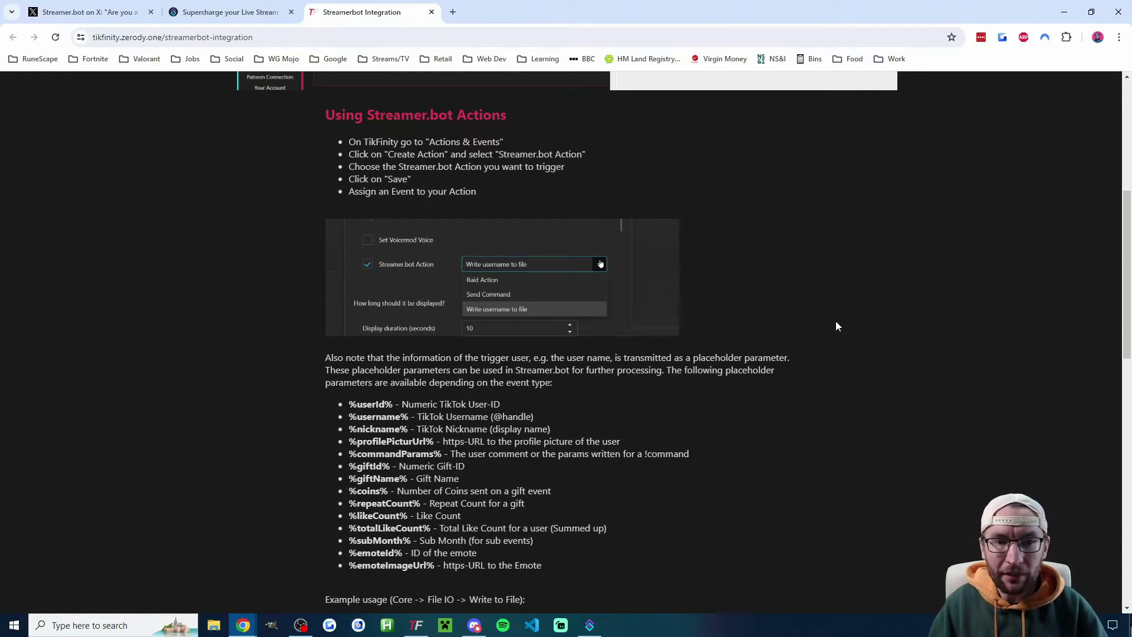
Step: Read the placeholder list, including %giftName%'s Gift Name description, then return to Streamer.bot
drag(546, 568, 363, 400)
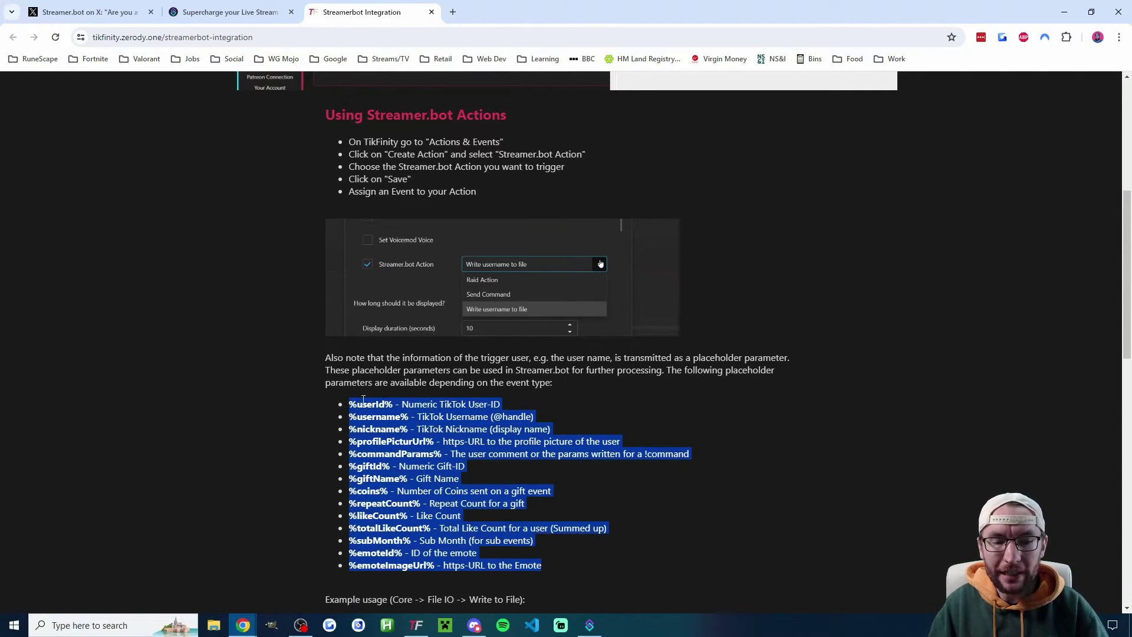
click(766, 458)
drag(460, 478, 417, 479)
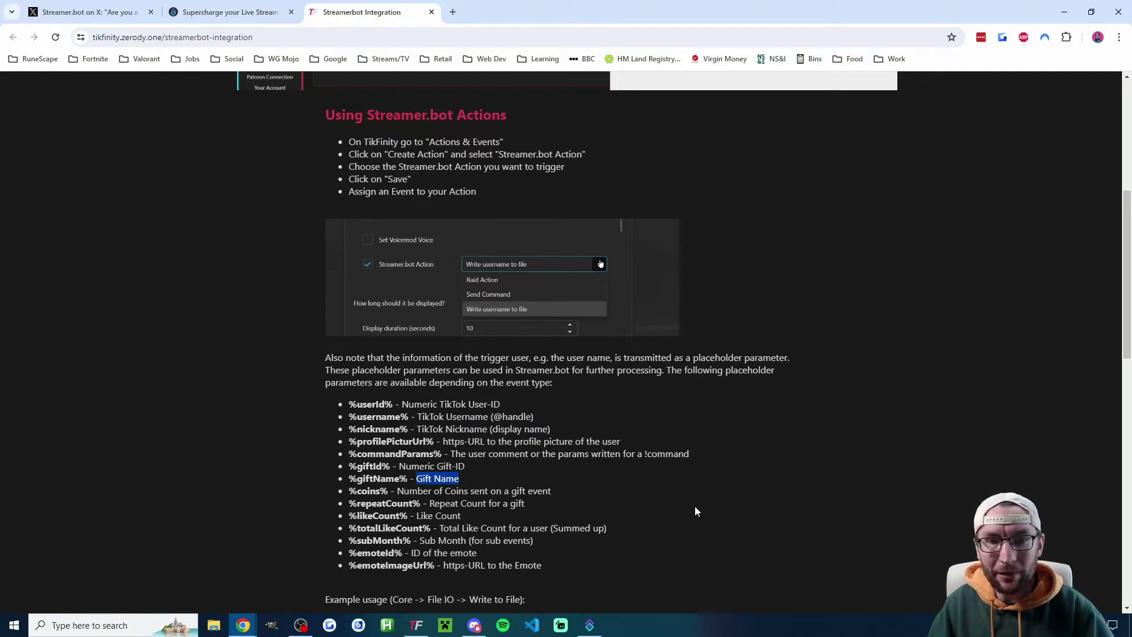
key(alt+Tab)
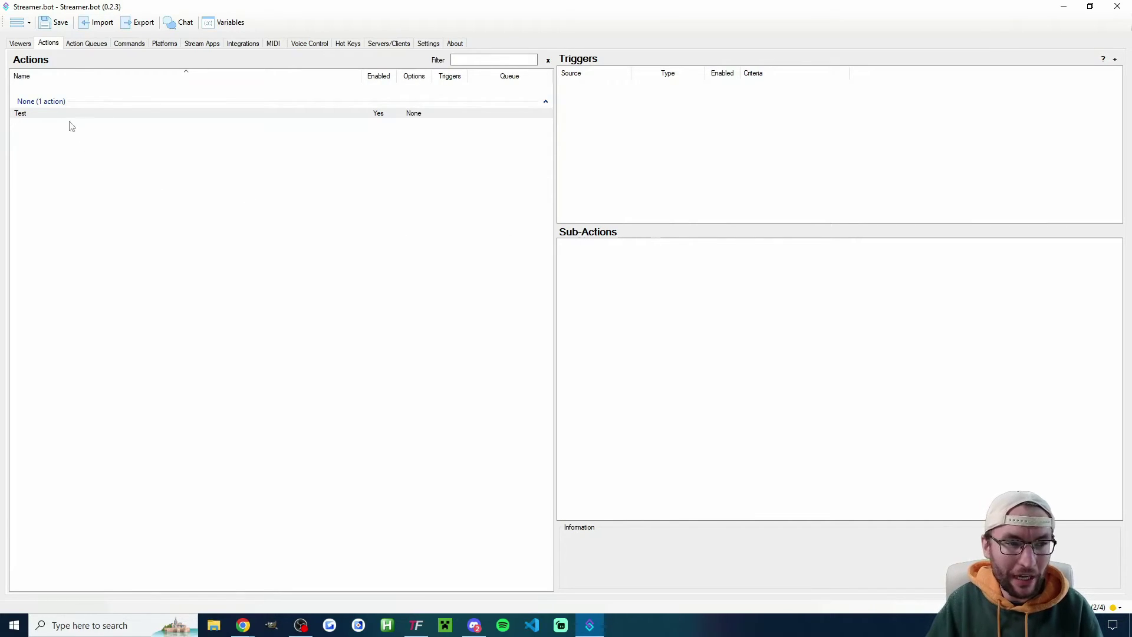
Step: Add a new action named 'Twitch Message - Large Gift' by pasting its name
right_click(135, 206)
click(160, 212)
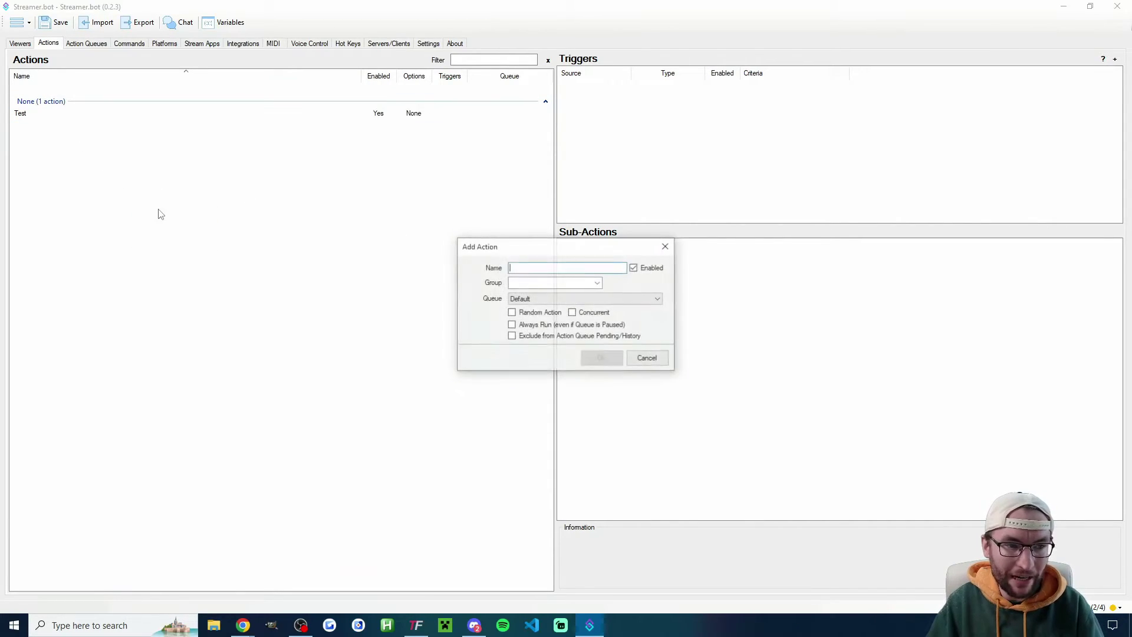
text(Twitch Message - Large Gift)
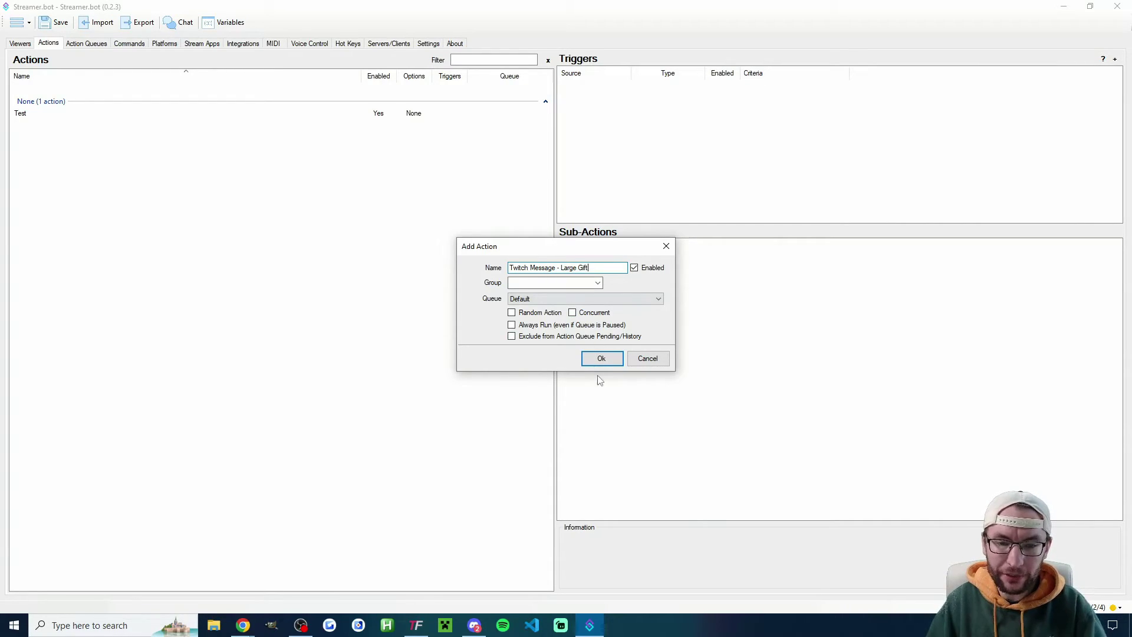
click(601, 359)
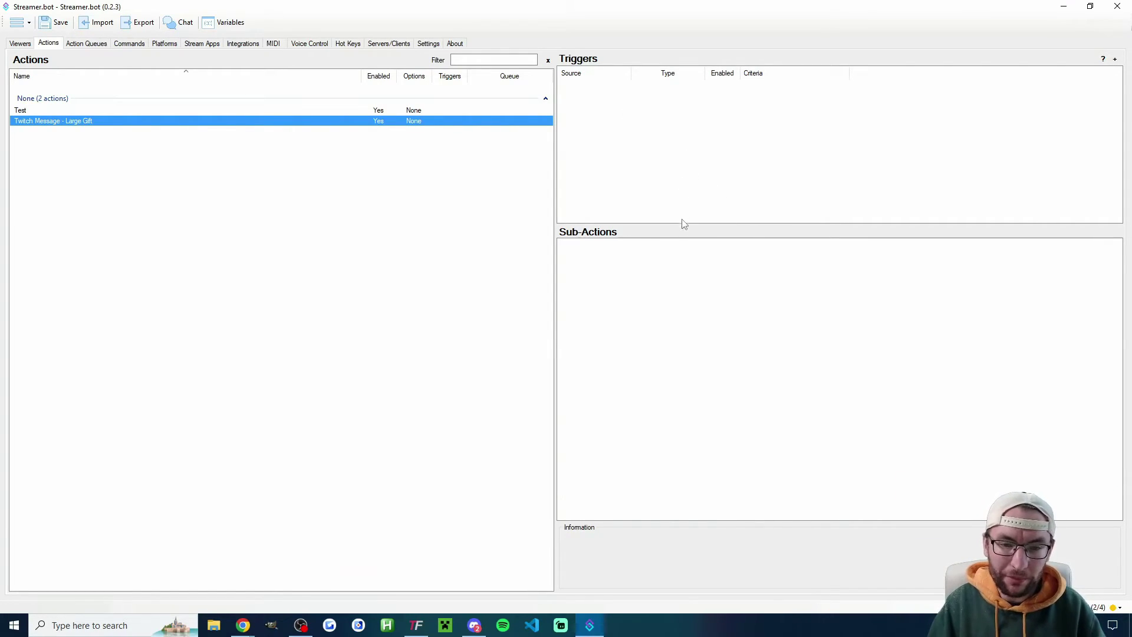
Step: Add a Twitch > Chat > Send Message to Channel sub-action to it
right_click(667, 265)
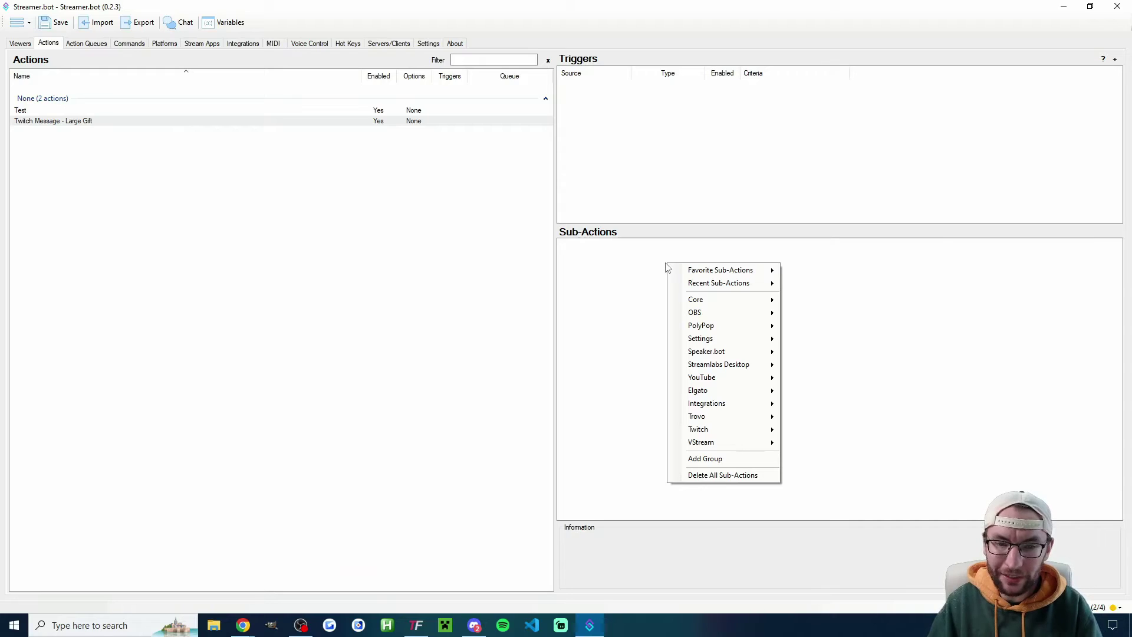
mouse_move(717, 432)
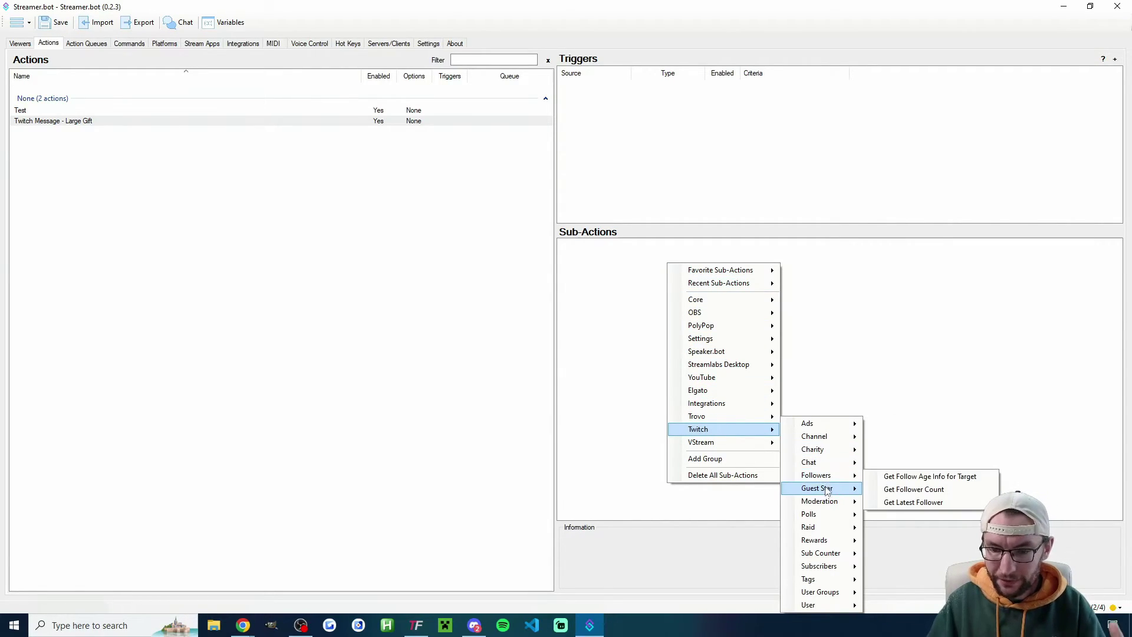
mouse_move(829, 466)
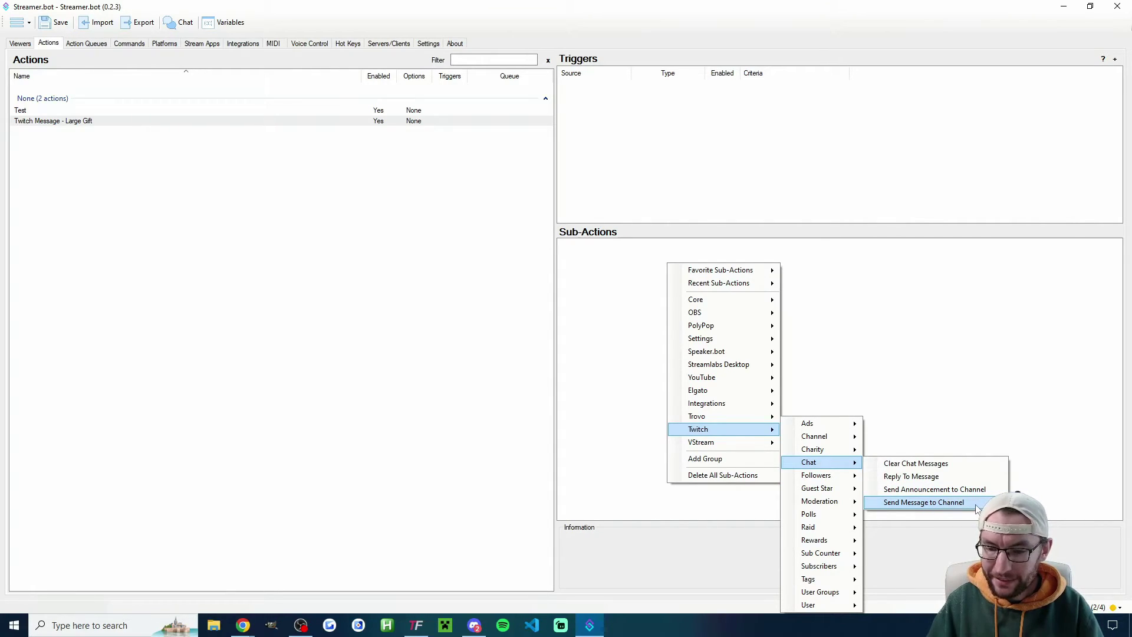
click(944, 502)
Step: Keep Bot as the sending account and grab the %nickname% placeholder from TikFinity's docs
click(529, 263)
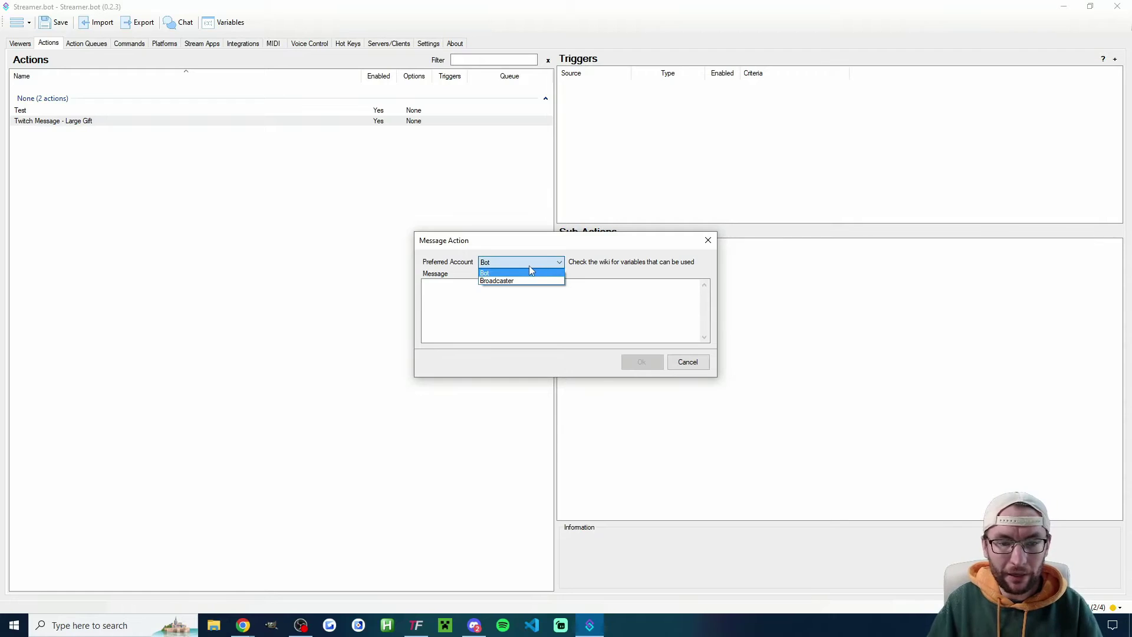
click(509, 298)
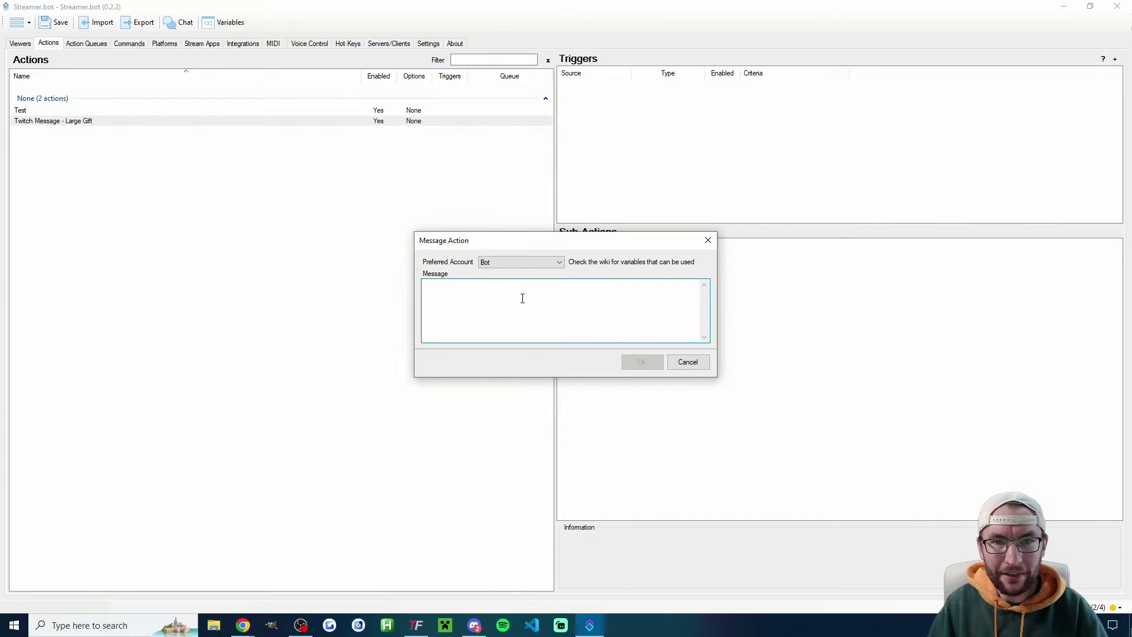
key(alt+Tab)
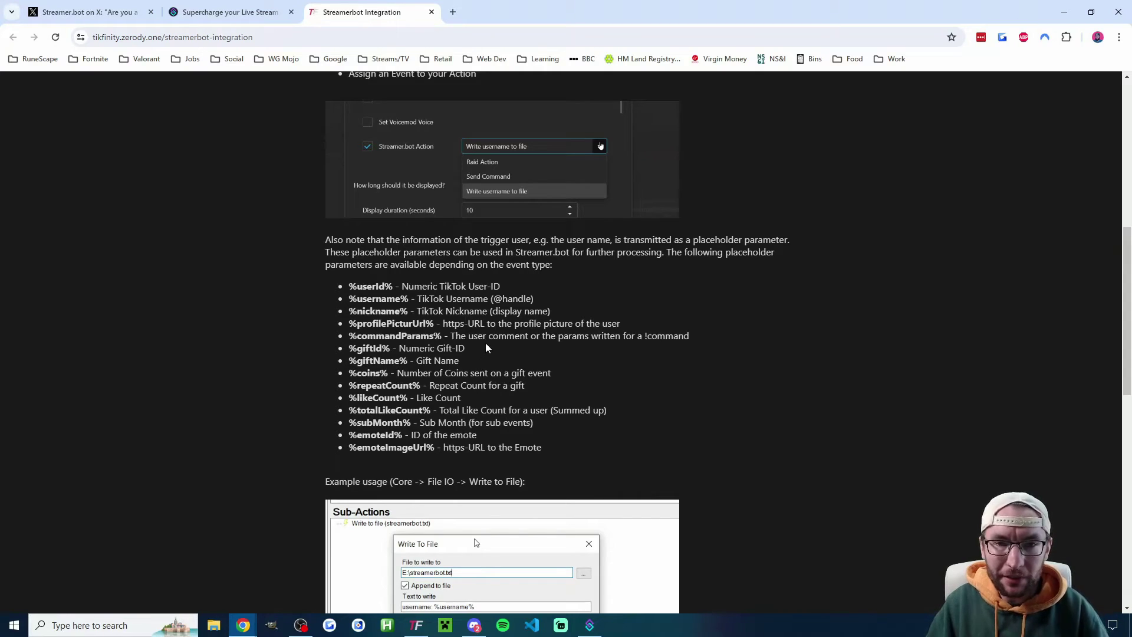
drag(410, 316, 349, 312)
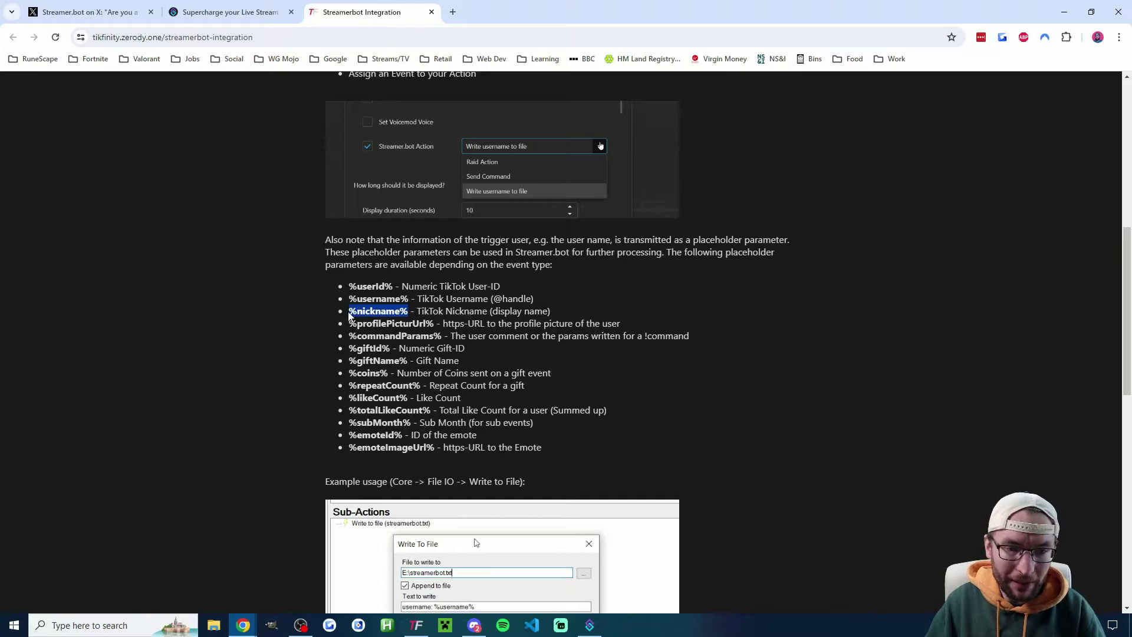
click(430, 309)
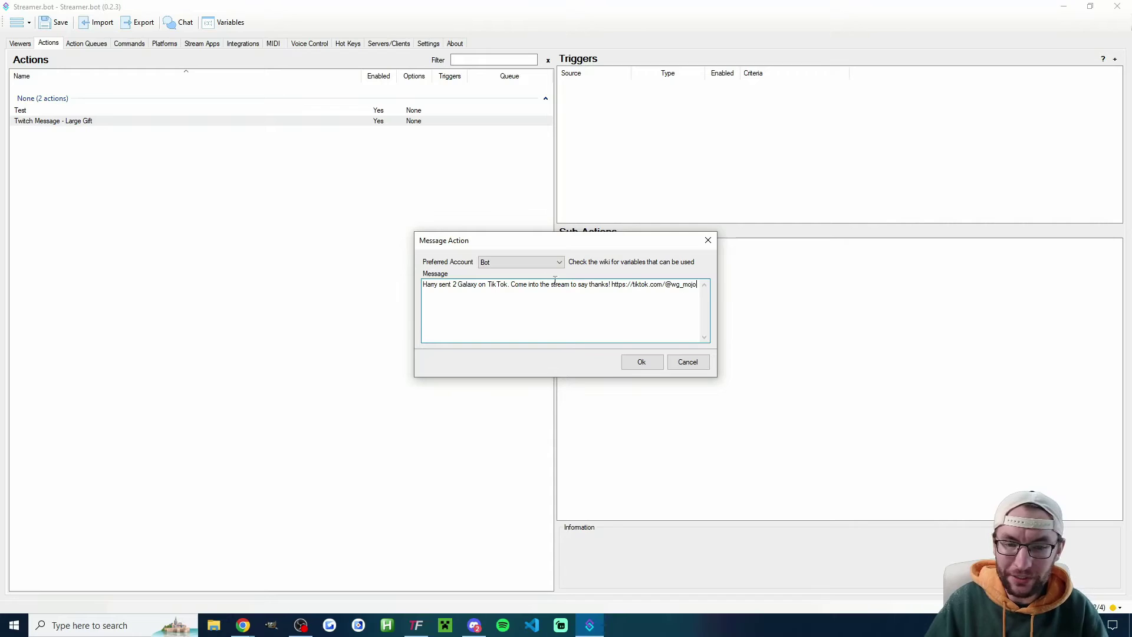
Step: Append /live to the TikTok link below the thank-you message for the Galaxy gifts
double_click(614, 286)
click(665, 289)
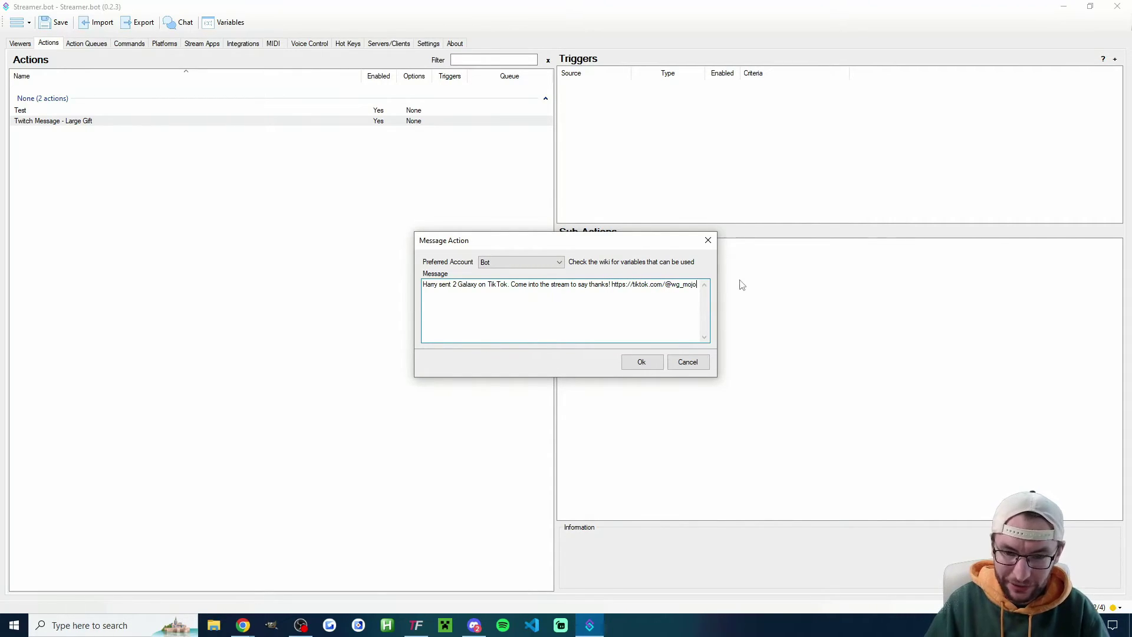
text(/live)
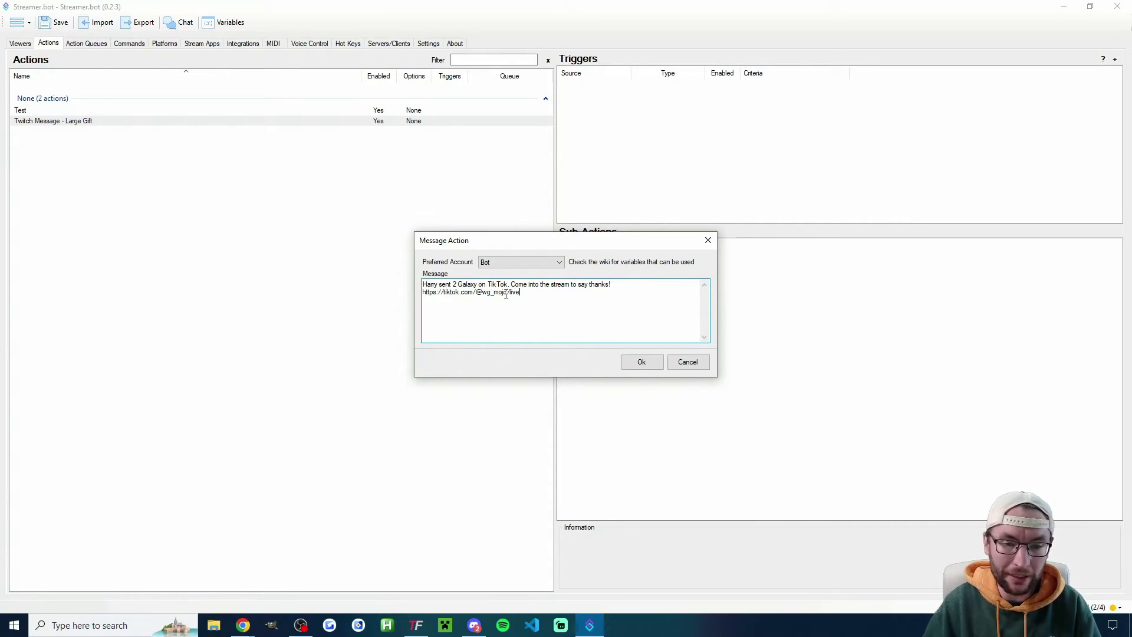
drag(507, 293, 426, 294)
drag(507, 293, 520, 293)
click(537, 297)
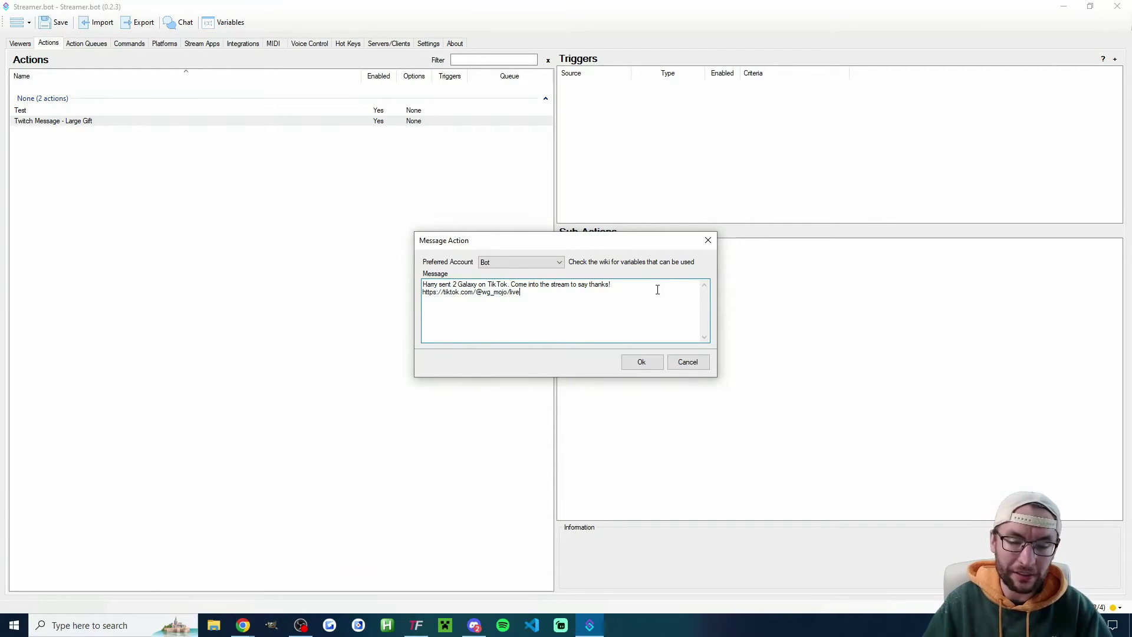
Step: Replace the sample viewer name with %nickname% copied from the Streamerbot Integration docs
double_click(429, 285)
click(462, 285)
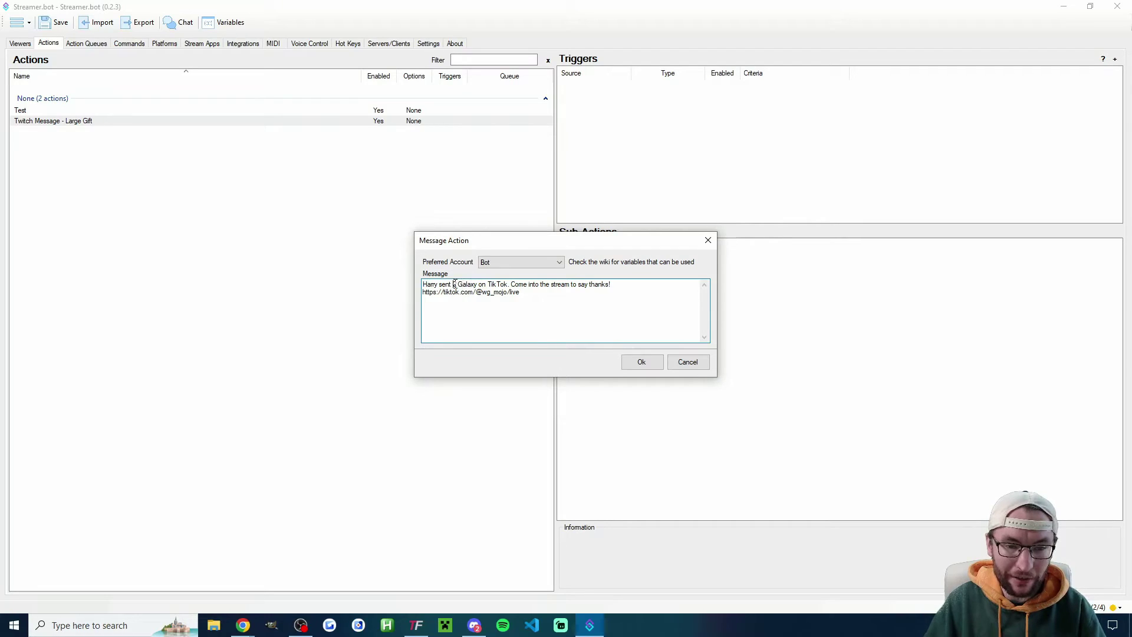
double_click(462, 284)
click(243, 625)
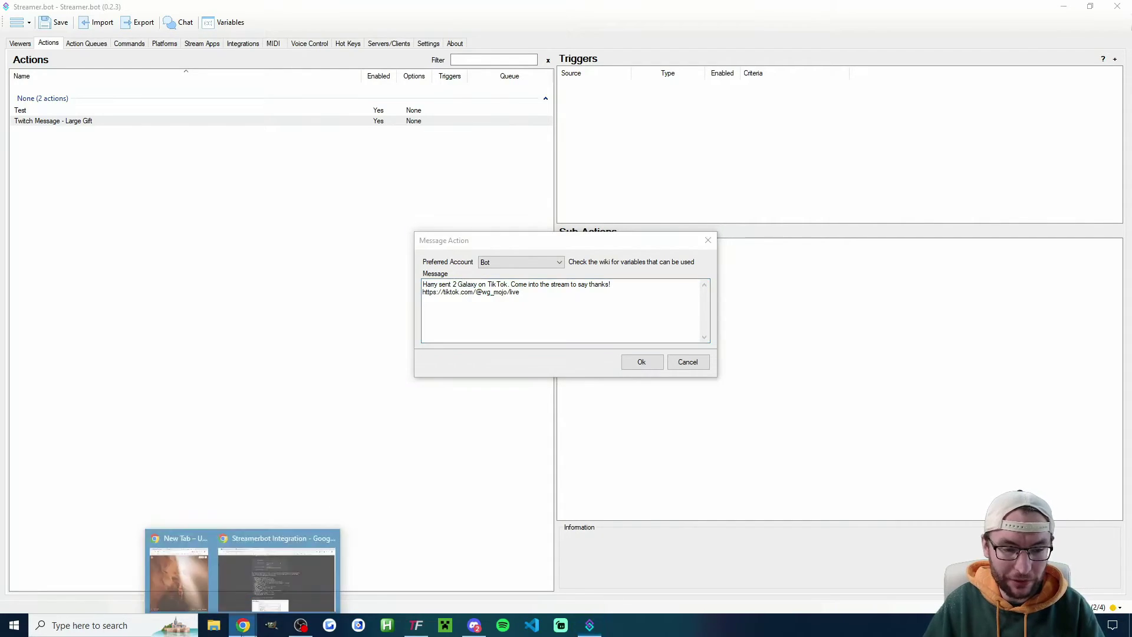
click(300, 569)
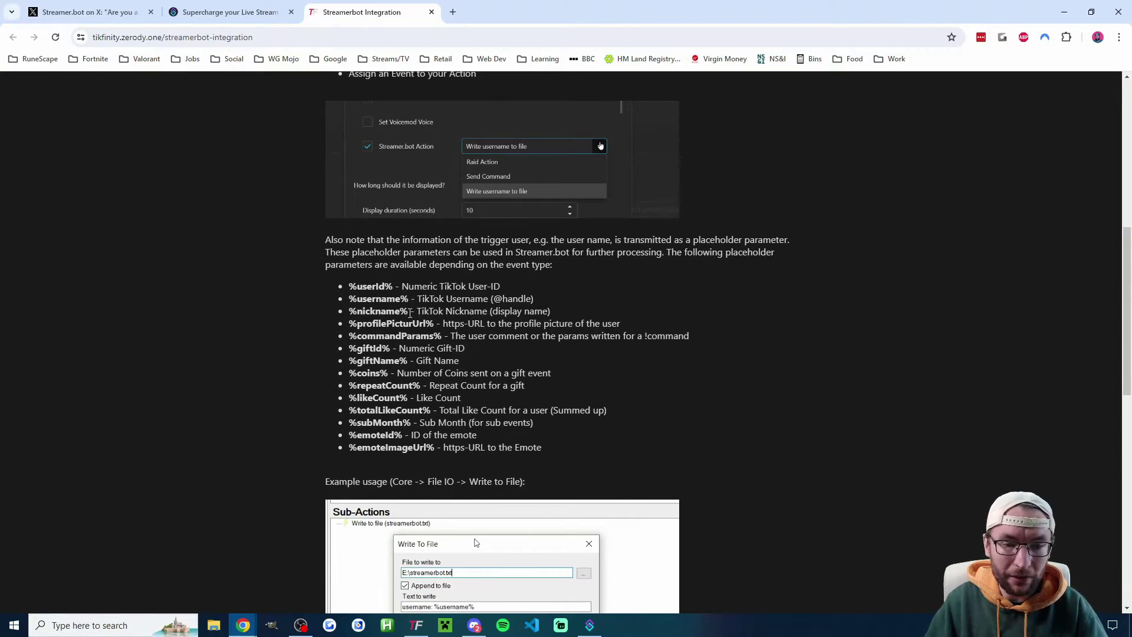
drag(410, 313, 348, 318)
key(ctrl+c)
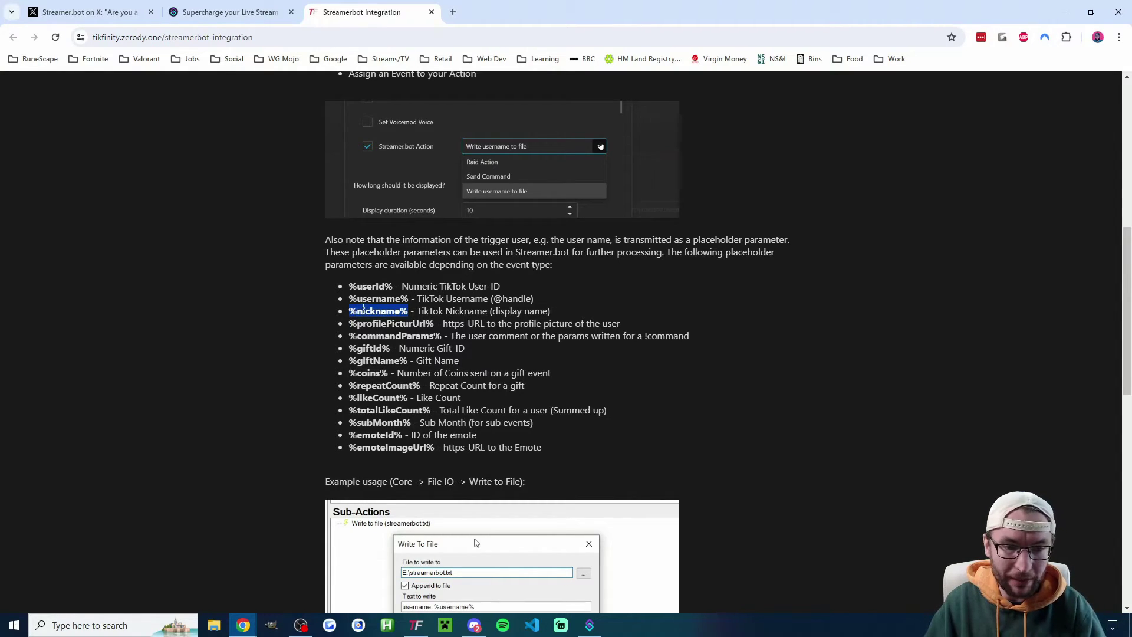
click(590, 625)
click(438, 285)
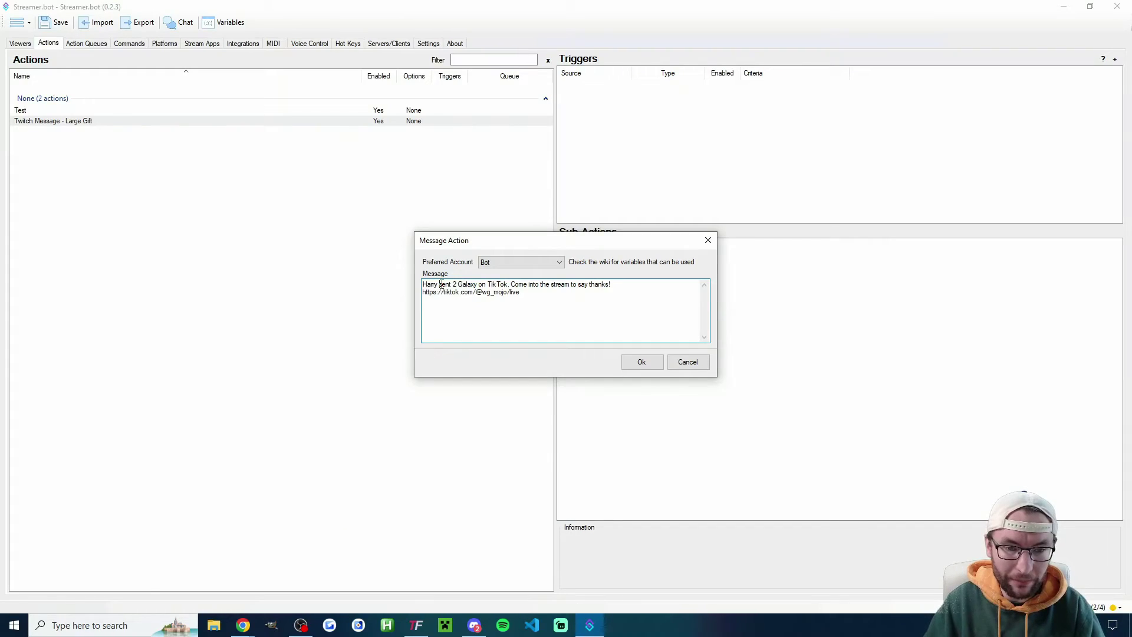
drag(438, 285, 423, 285)
key(ctrl+v)
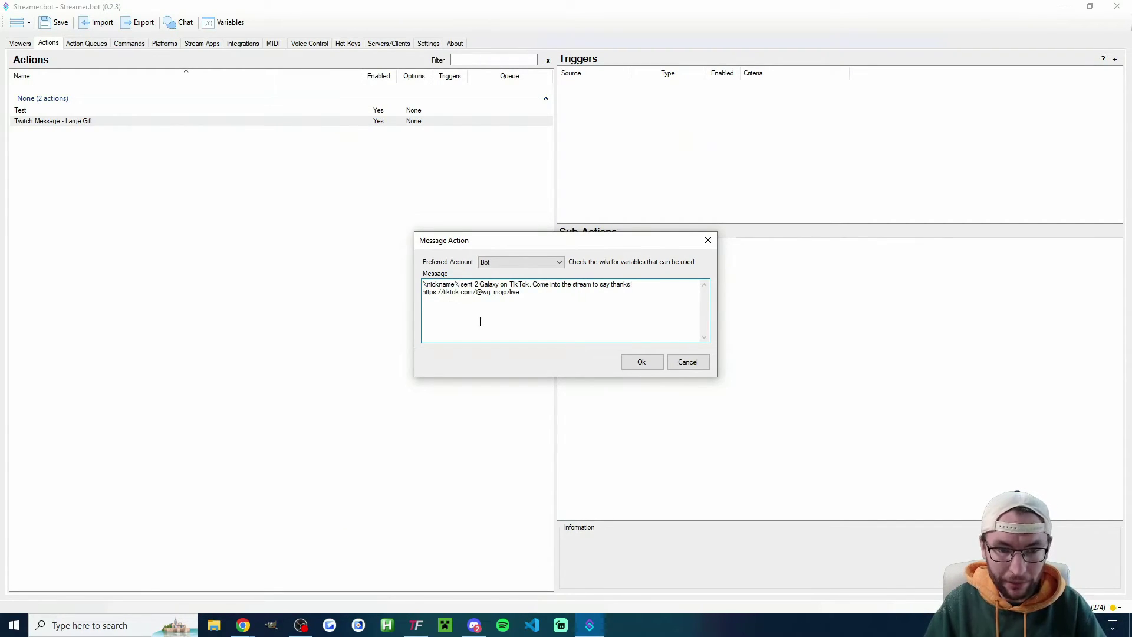
Step: Insert the %repeatCount% placeholder from the docs before the word Galaxy
click(243, 625)
drag(420, 385, 349, 390)
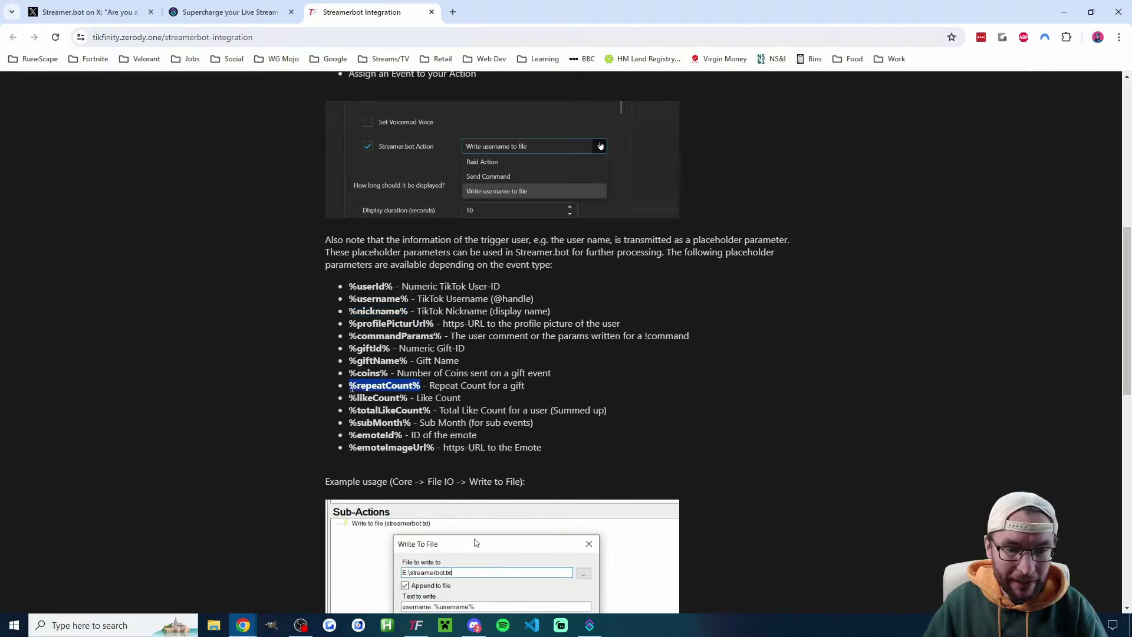
click(590, 625)
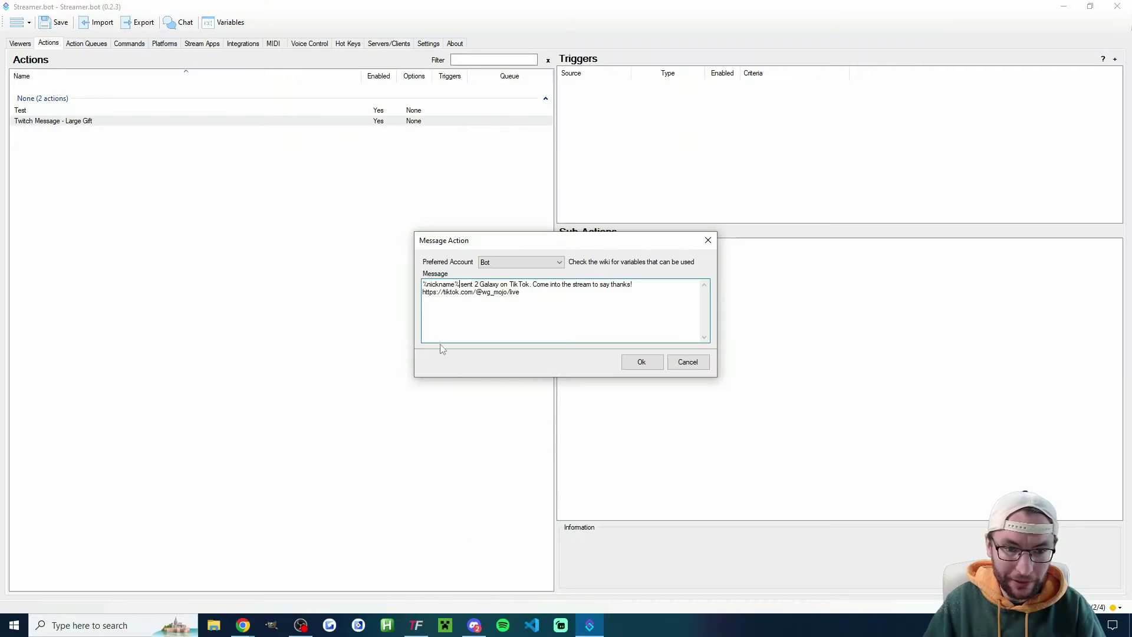
click(476, 284)
text(%repeatCount%)
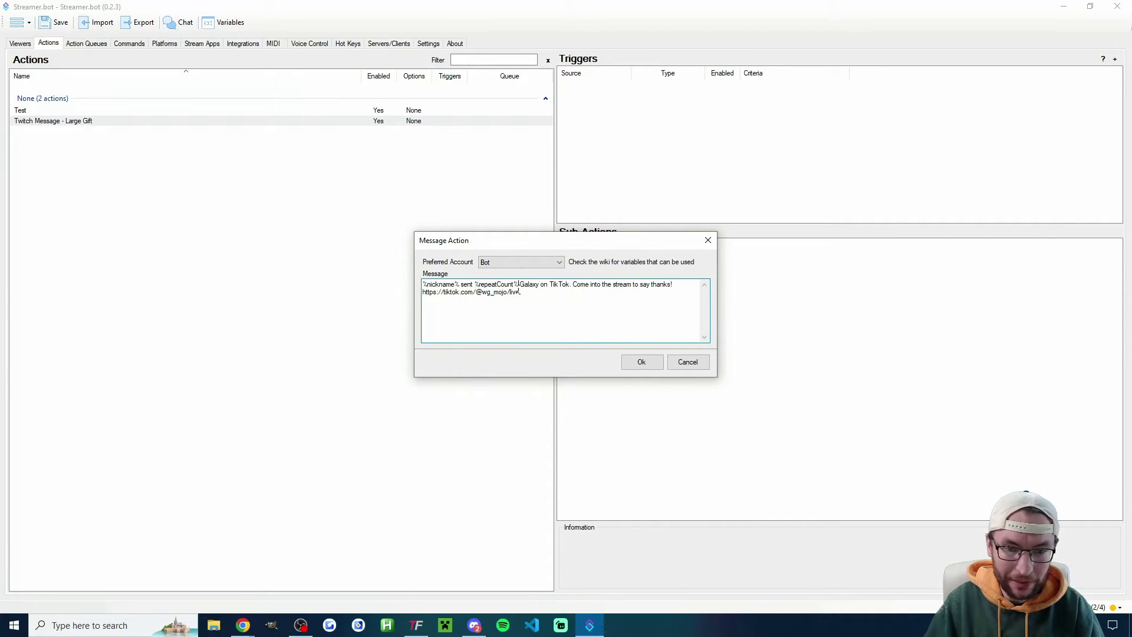
Step: Replace Galaxy with %giftName% and save the Twitch message as a sub-action
mouse_move(243, 625)
click(313, 579)
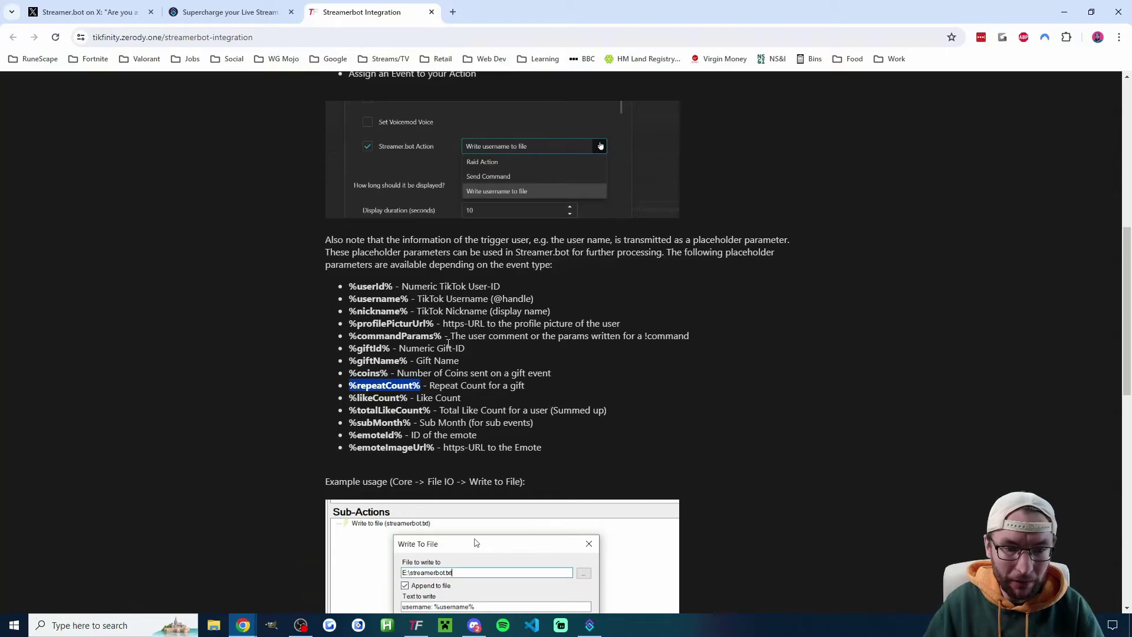
drag(408, 360, 350, 361)
key(ctrl+c)
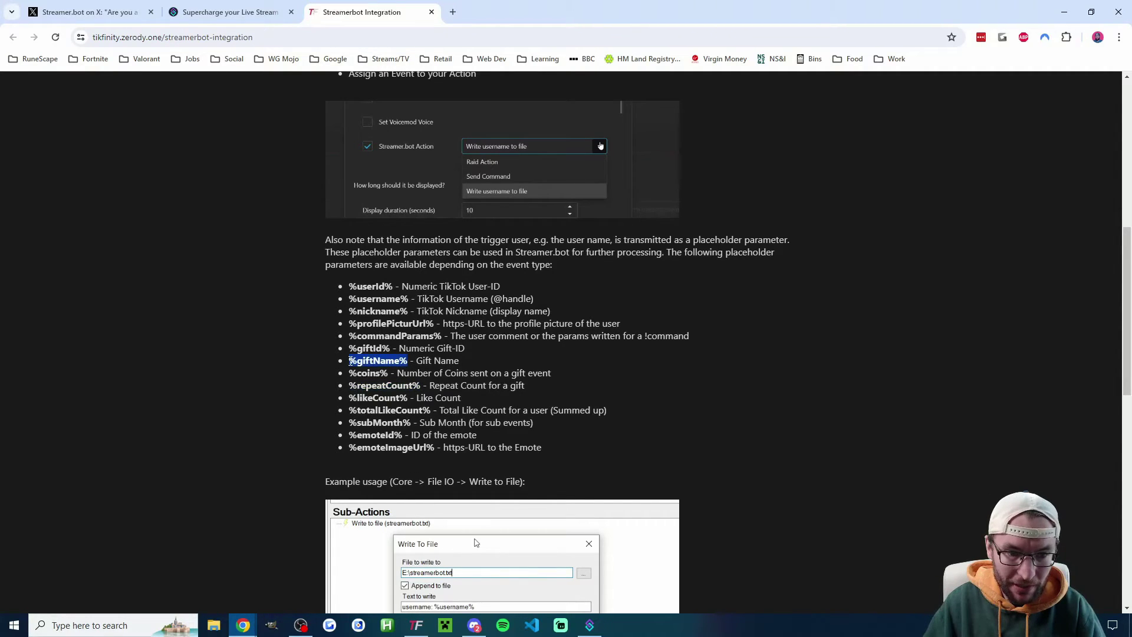
click(590, 625)
double_click(529, 285)
key(ctrl+v)
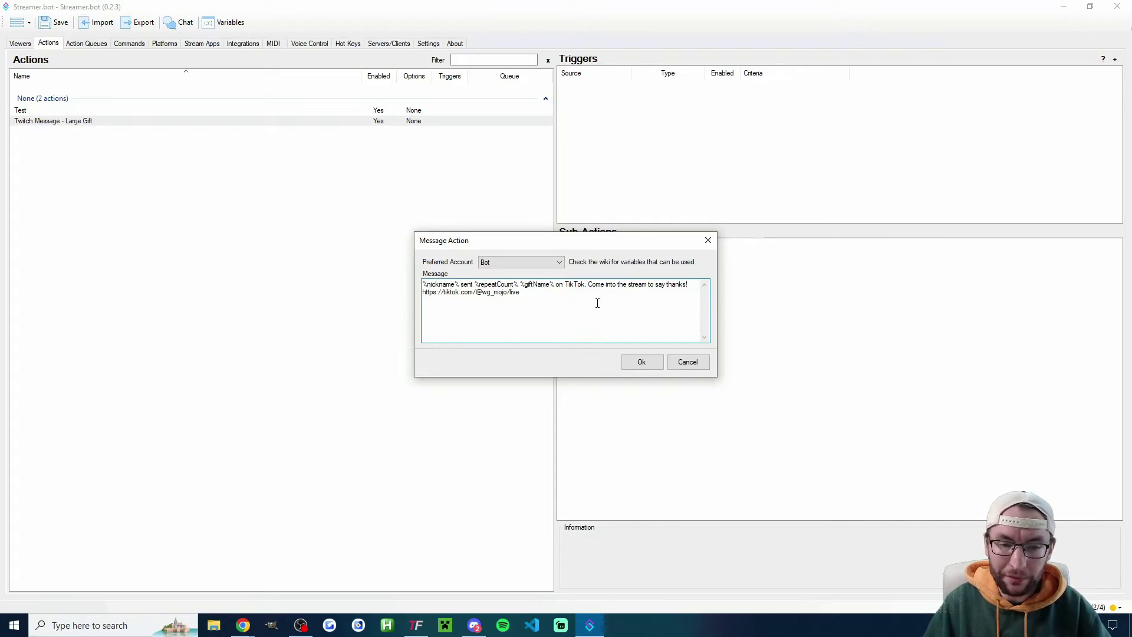
click(642, 362)
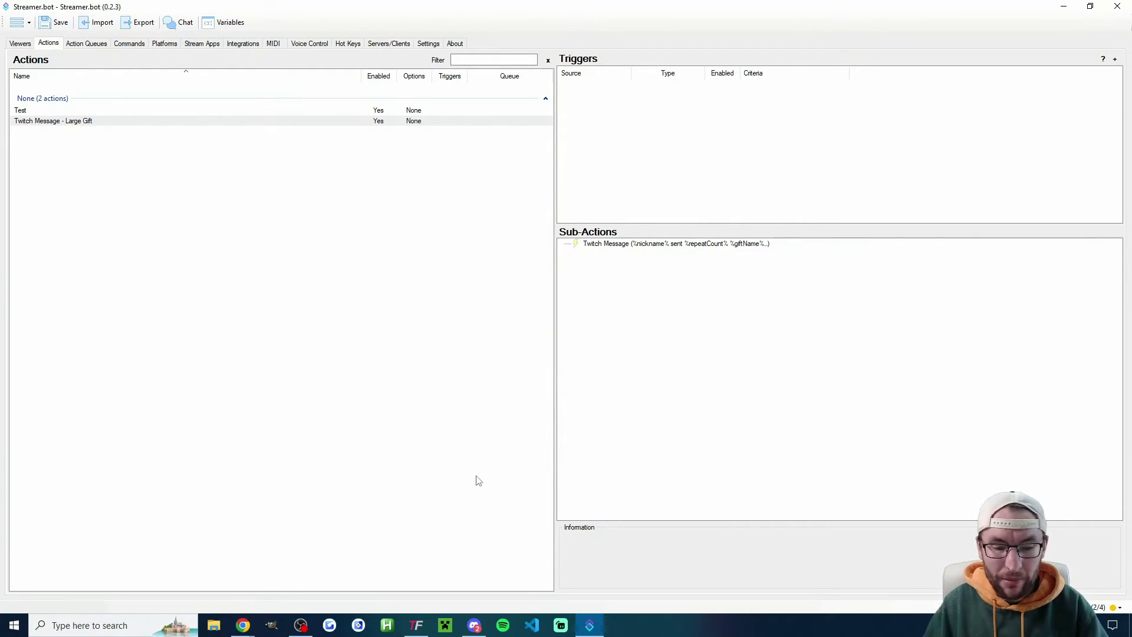
Step: Start a new TikFinity action that runs the Streamer.bot action Twitch Message - Large Gift
click(417, 625)
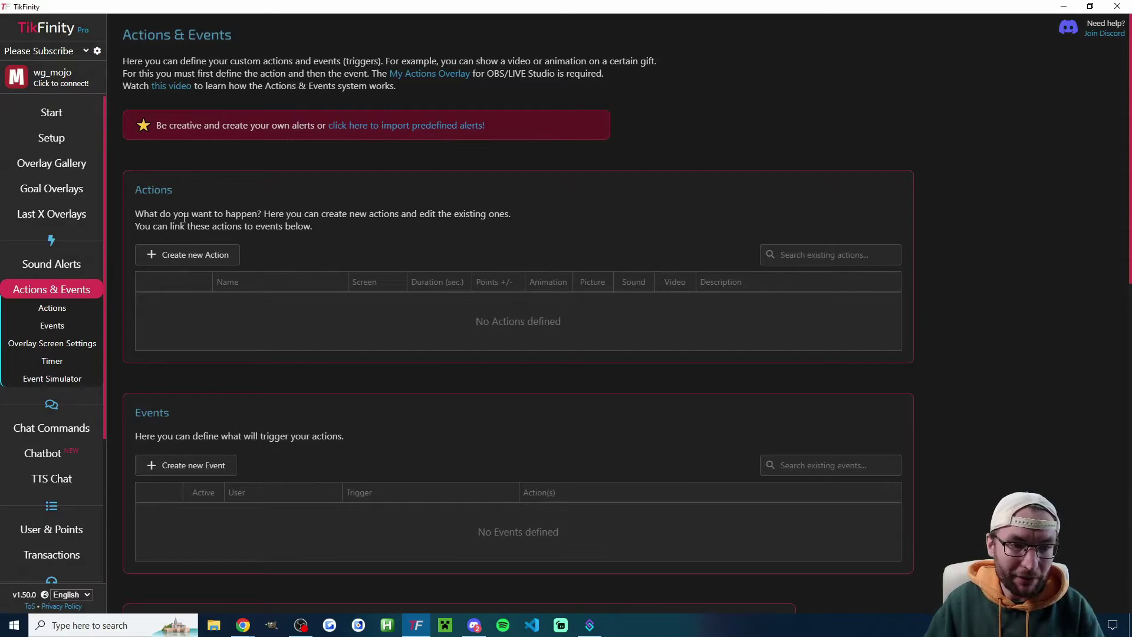
click(199, 256)
scroll(611, 244, down, 3)
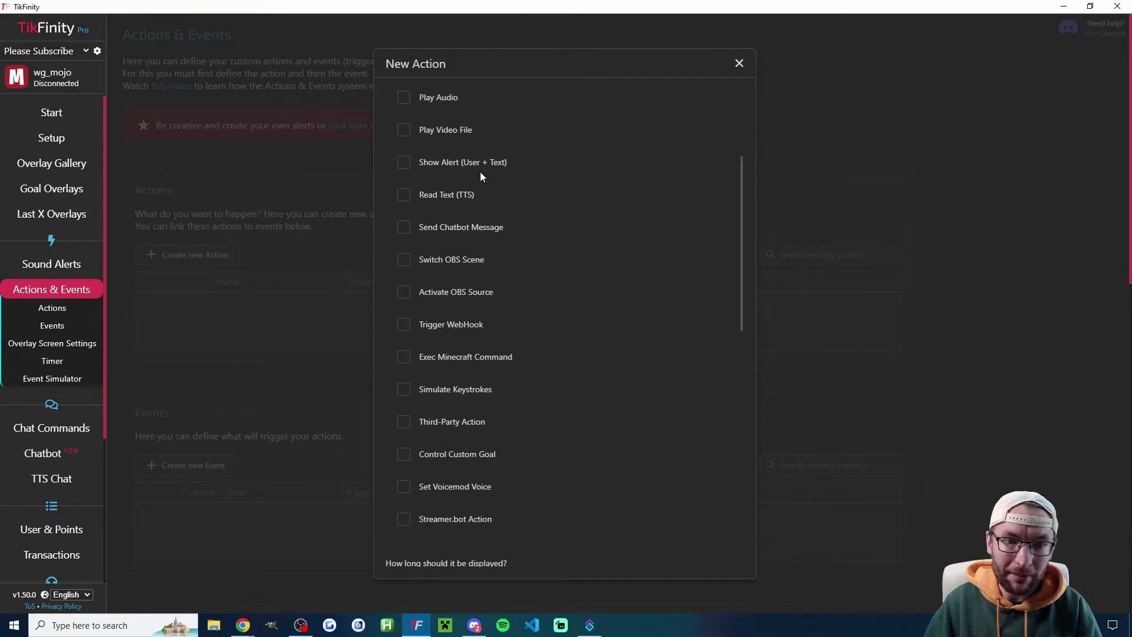
click(444, 168)
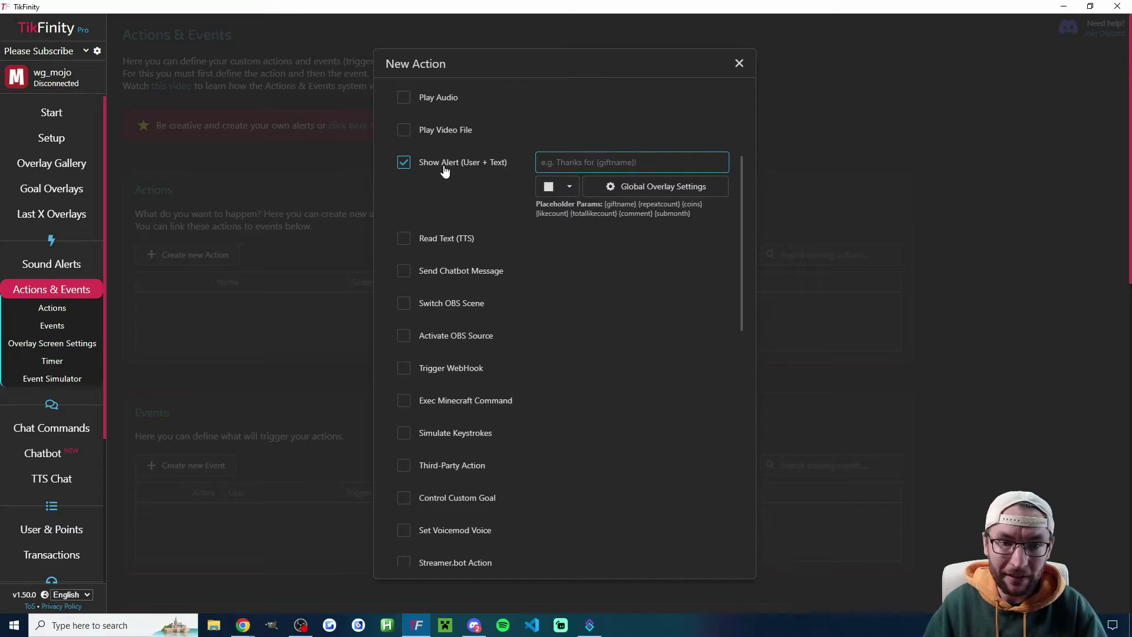
click(450, 169)
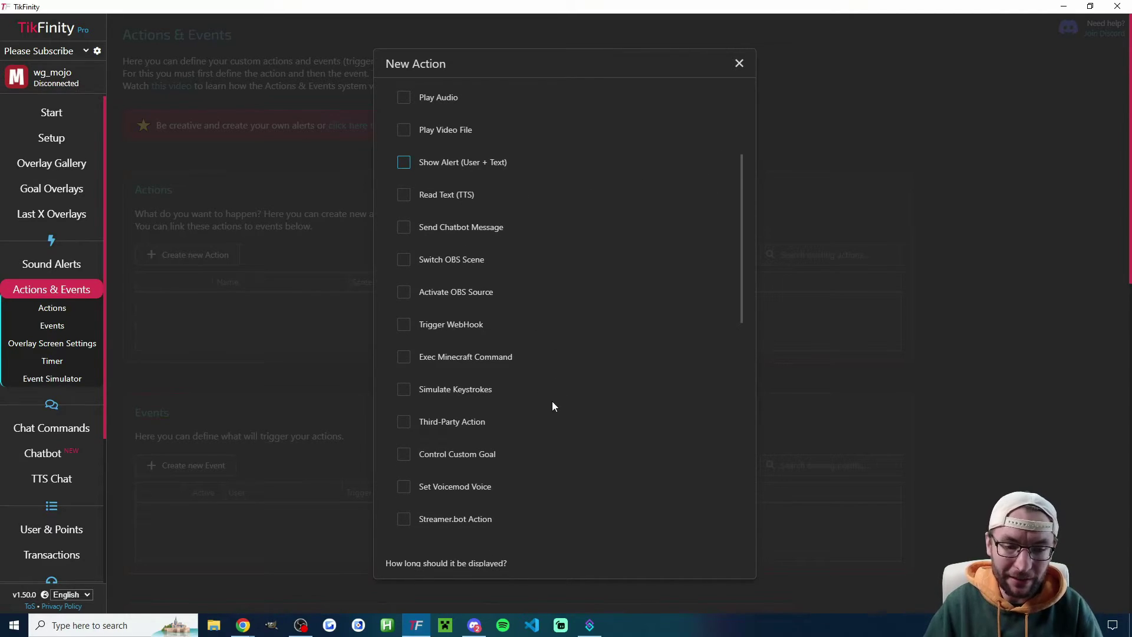
scroll(552, 401, down, 3)
click(437, 343)
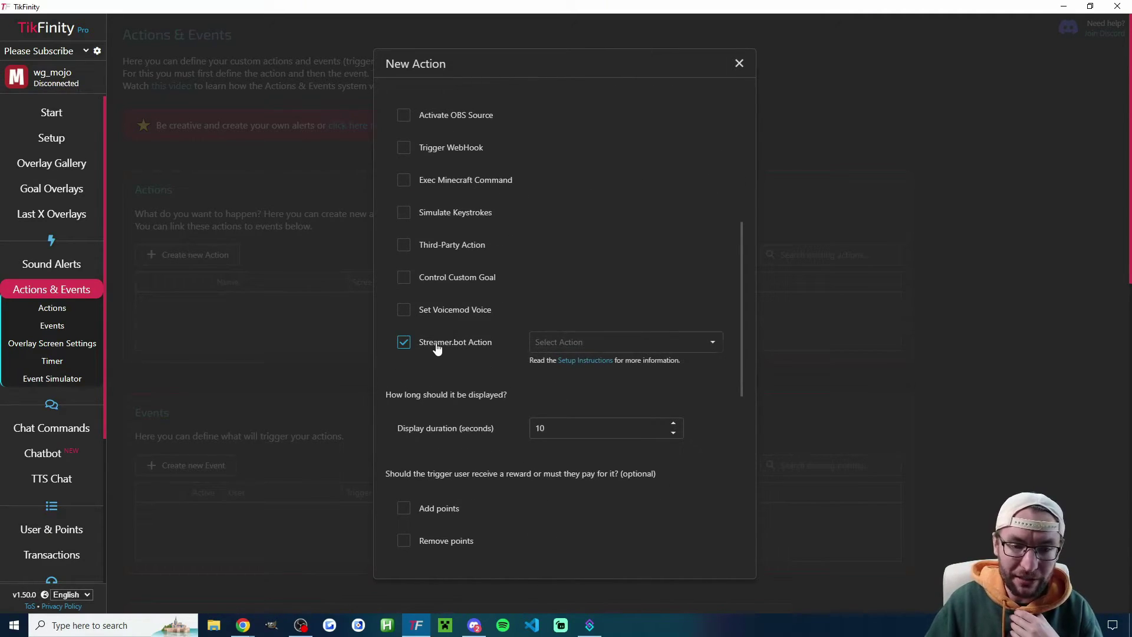
click(569, 343)
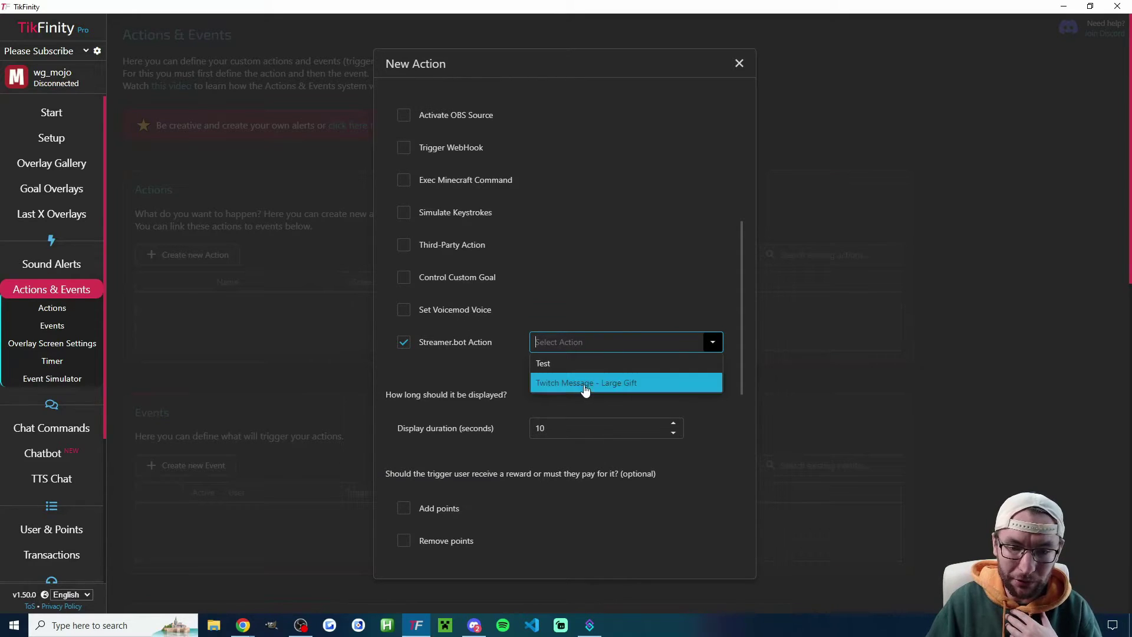
click(586, 384)
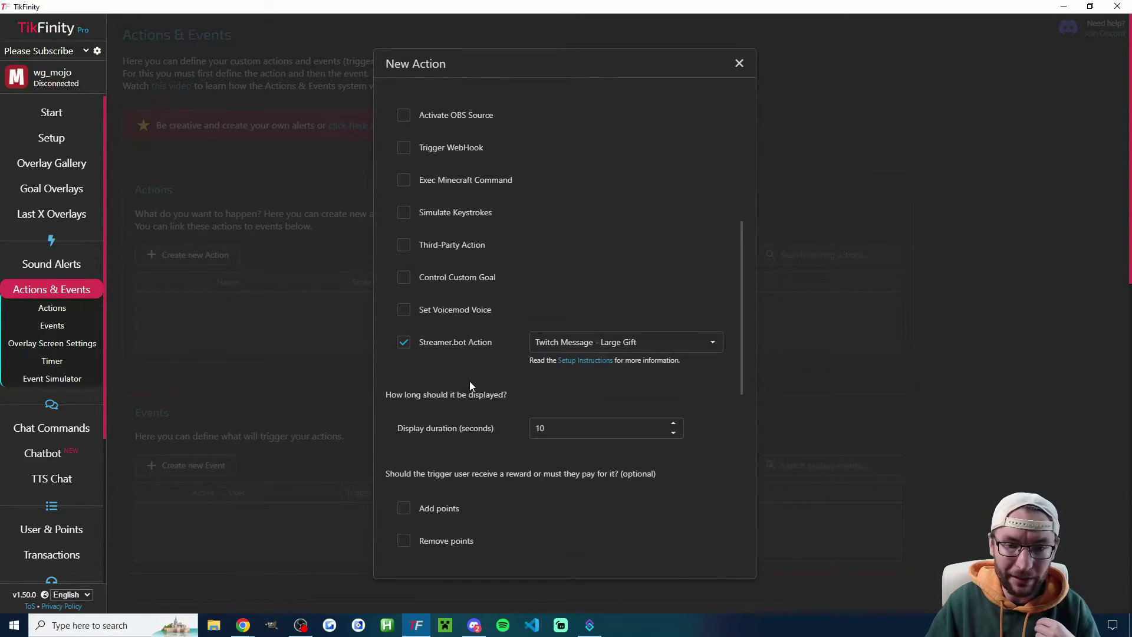
Step: Lower the display duration to 1 second and save the action
scroll(477, 164, up, 7)
scroll(566, 234, down, 5)
scroll(566, 235, down, 6)
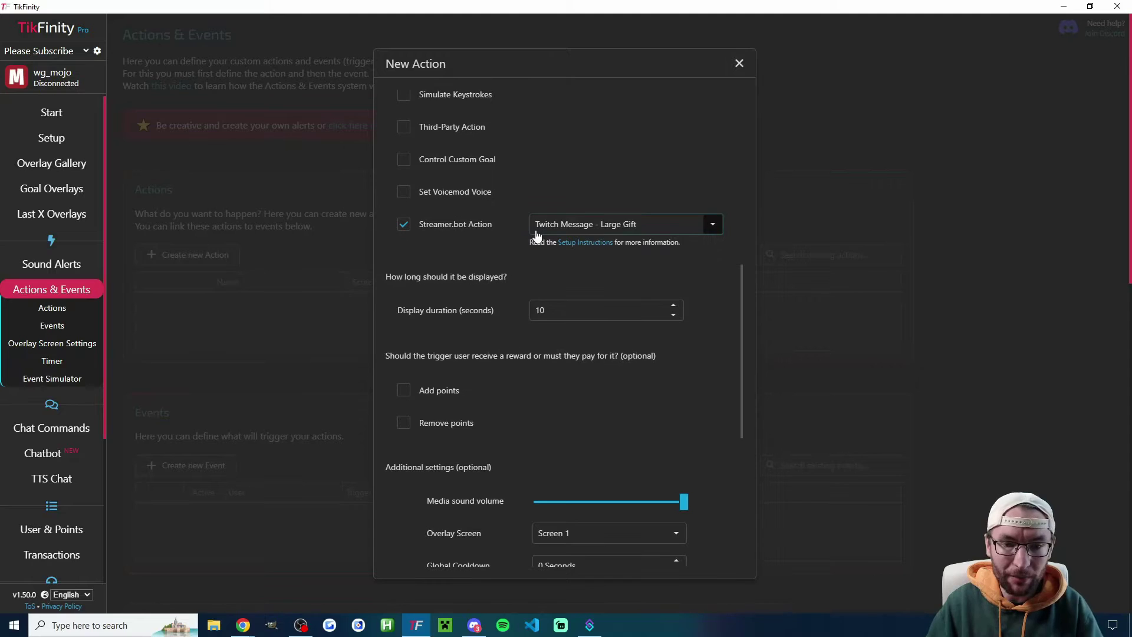
click(674, 198)
click(673, 199)
click(674, 198)
click(673, 198)
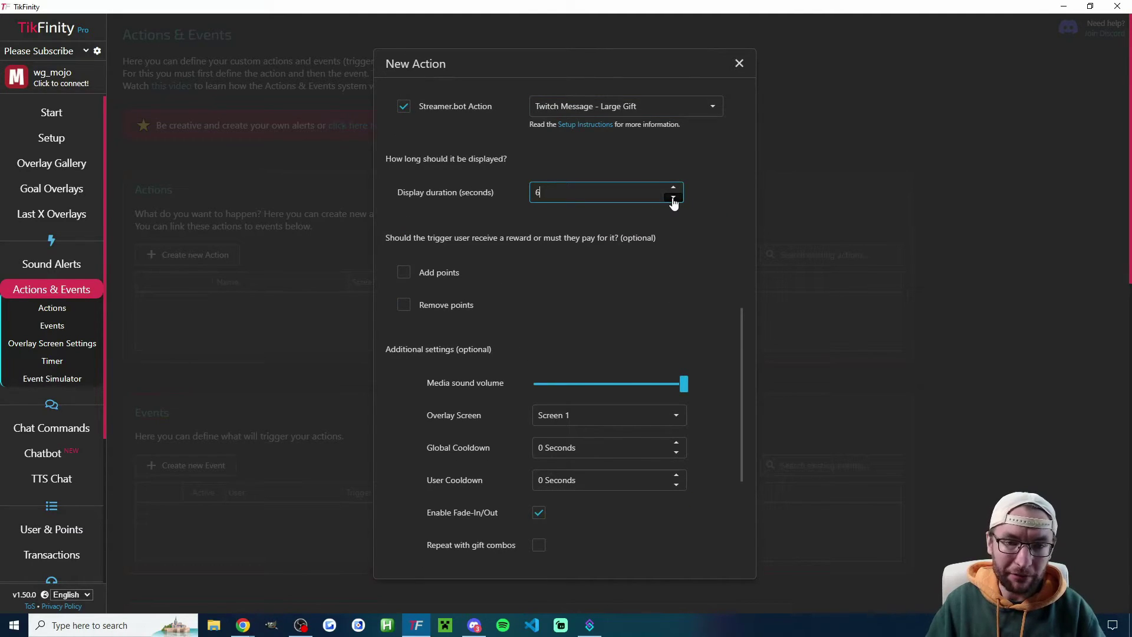
click(674, 199)
click(674, 198)
click(674, 198)
click(673, 198)
click(673, 198)
scroll(566, 251, down, 4)
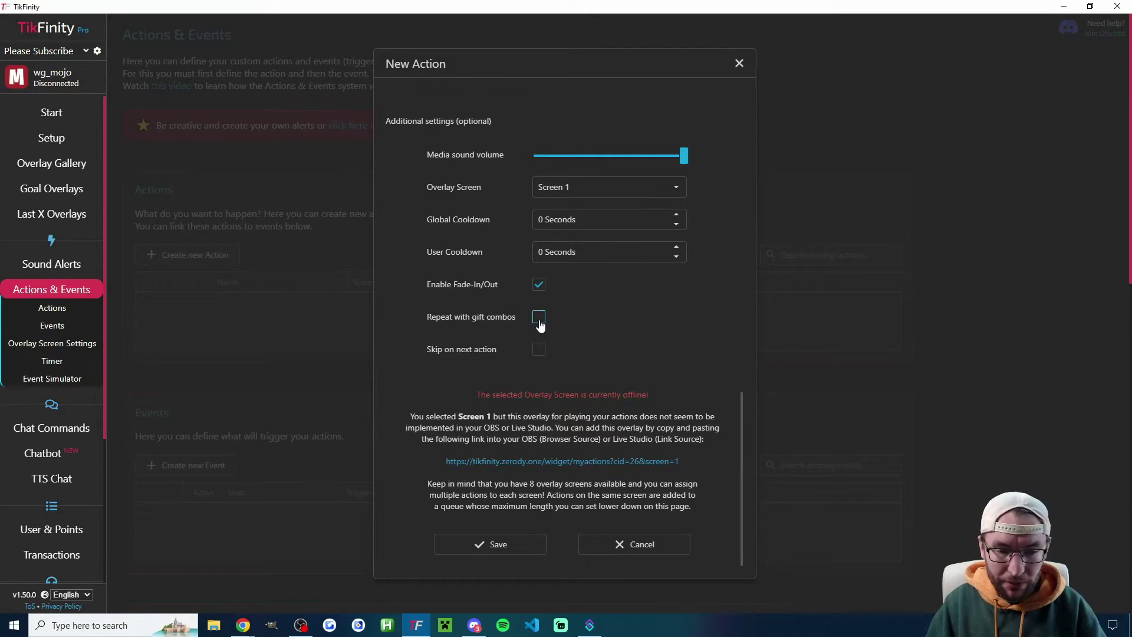
click(513, 544)
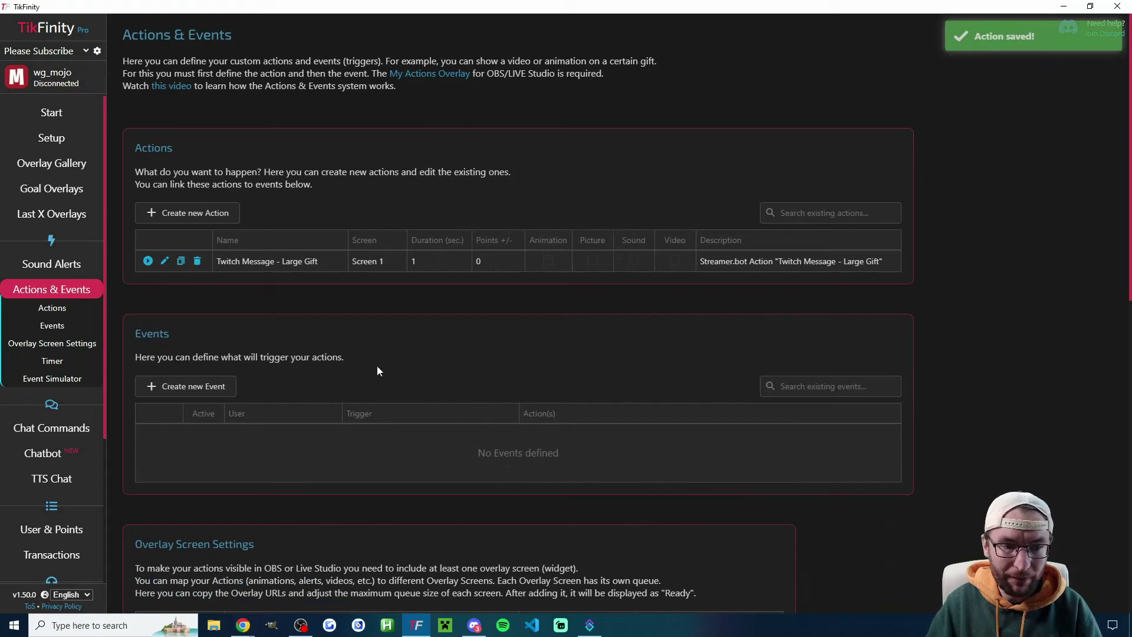
Step: Create a gift event with minimum 1000 coins that triggers Twitch Message - Large Gift
click(197, 386)
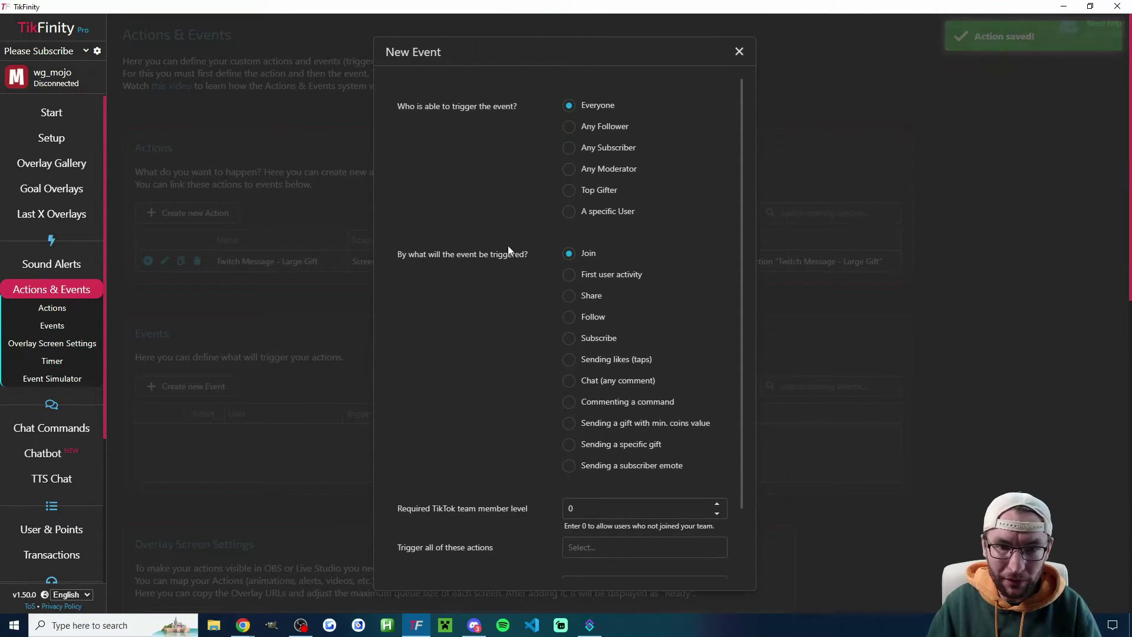
click(607, 423)
scroll(588, 420, down, 2)
click(585, 428)
text(0)
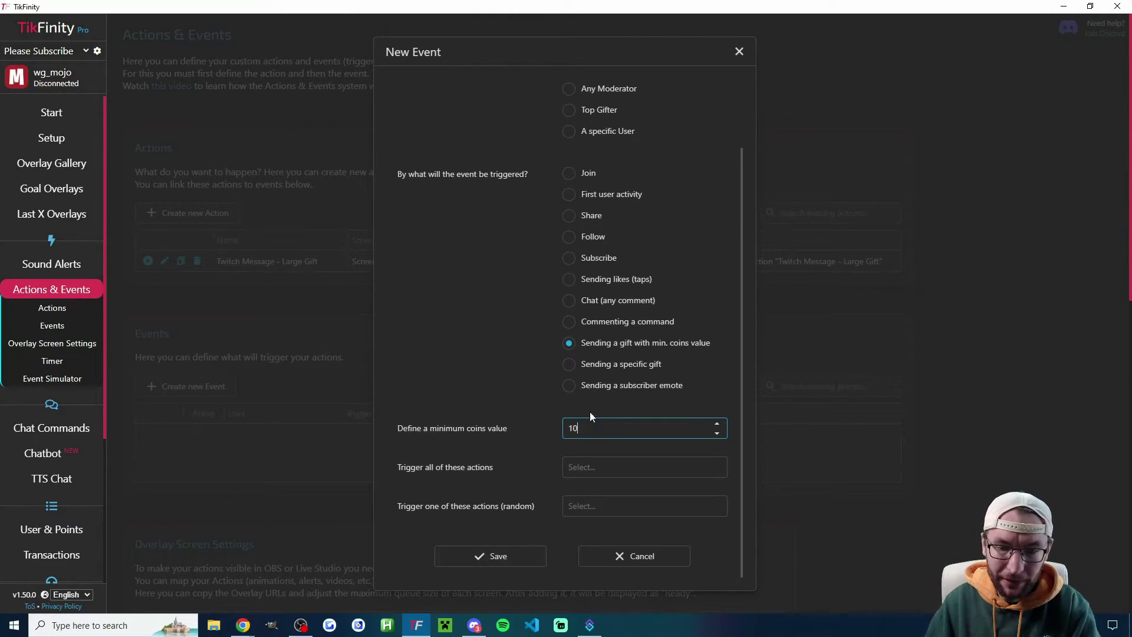
text(00)
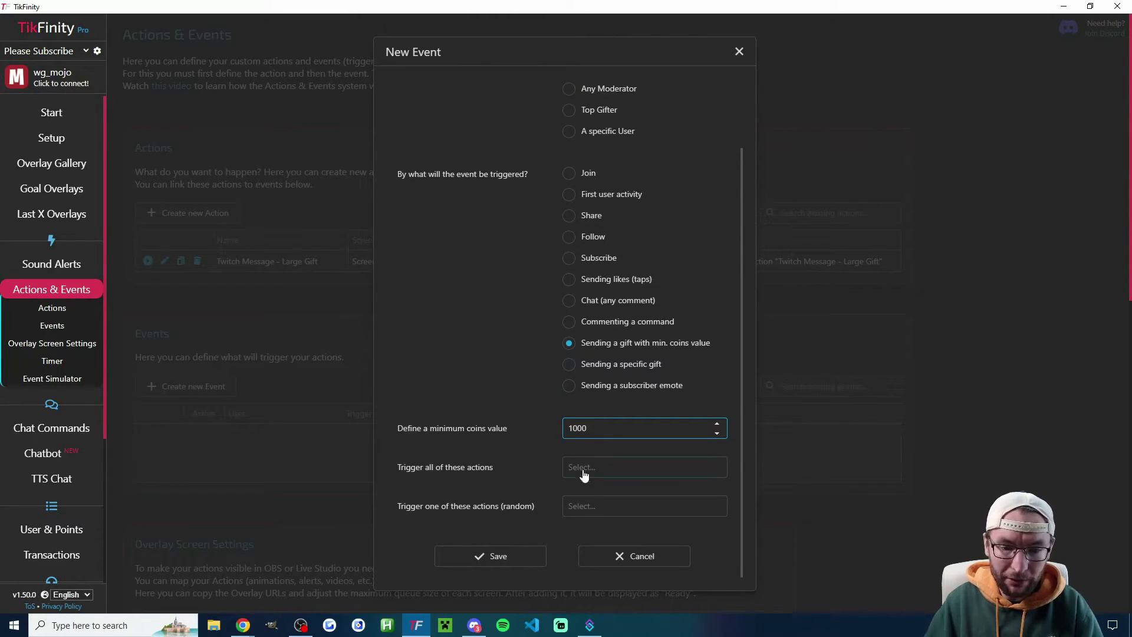
click(583, 472)
click(603, 491)
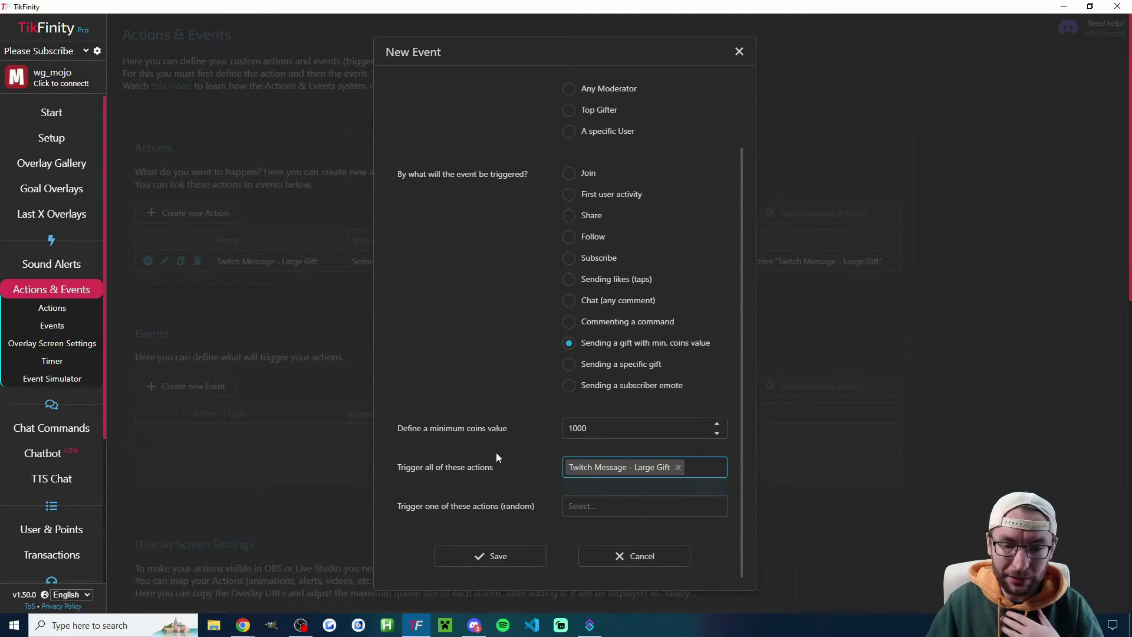
Step: Save the 1000-coin gift event and glance at the Twitch channel page
click(497, 560)
key(alt+Tab)
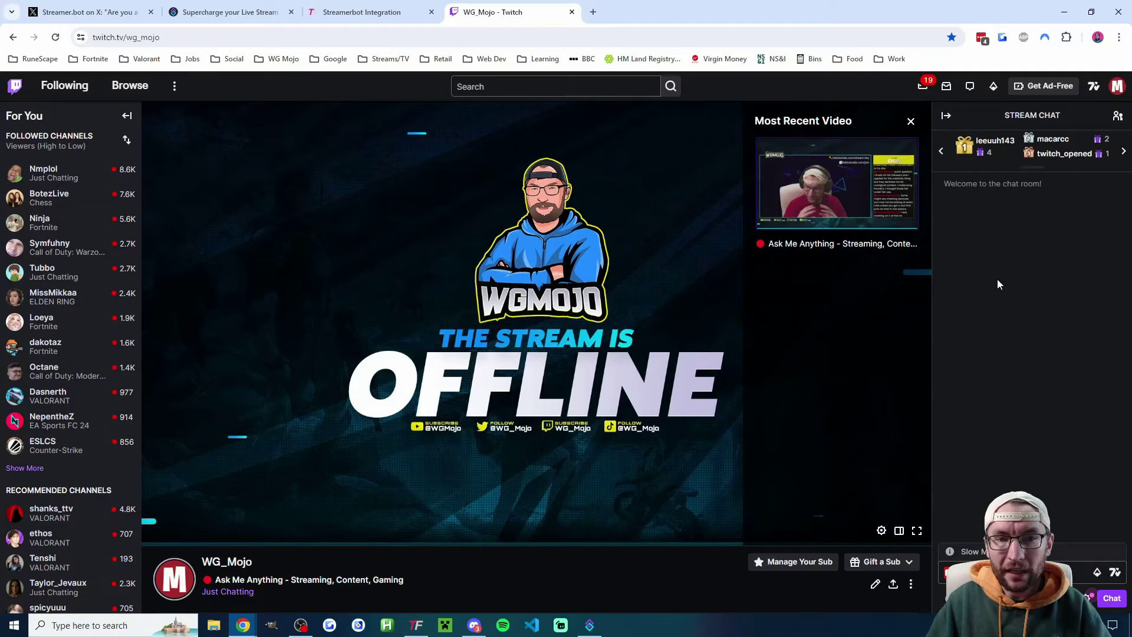
click(913, 121)
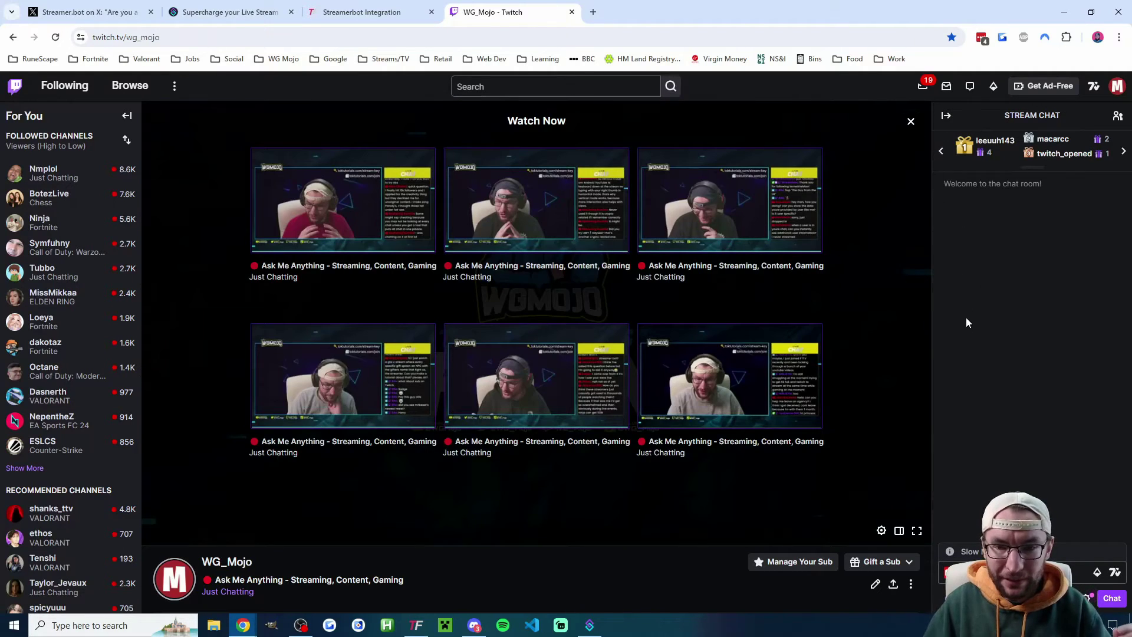
click(416, 625)
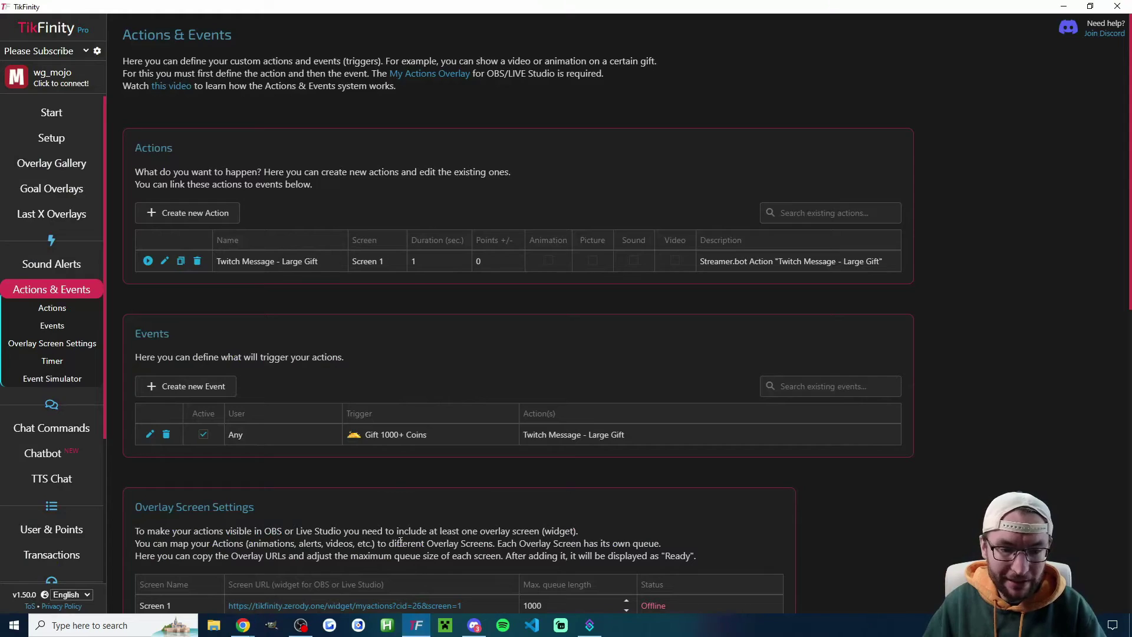
Step: Simulate a 1,000-coin Galaxy gift in TikFinity's Event Simulator
scroll(354, 377, down, 6)
scroll(354, 366, down, 4)
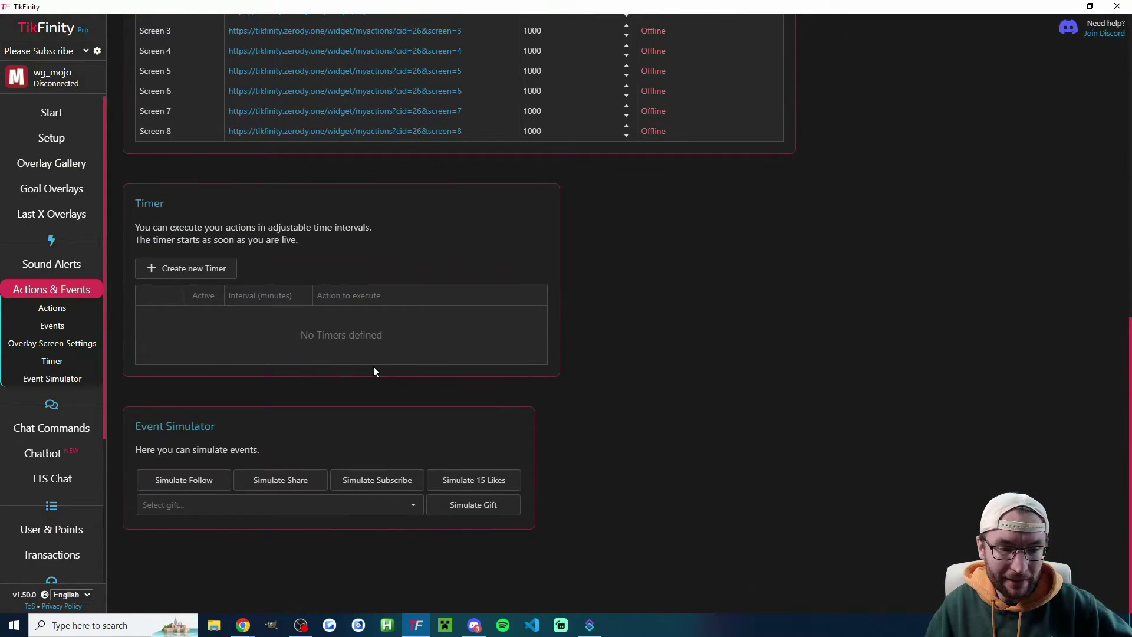
click(277, 506)
scroll(263, 401, down, 15)
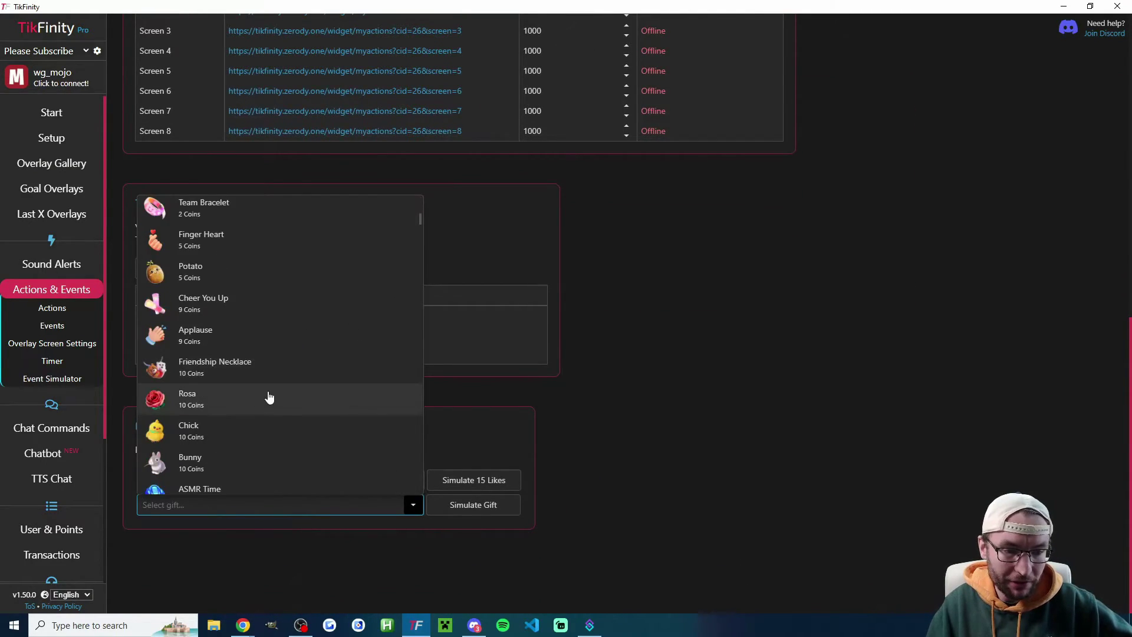
scroll(251, 418, down, 10)
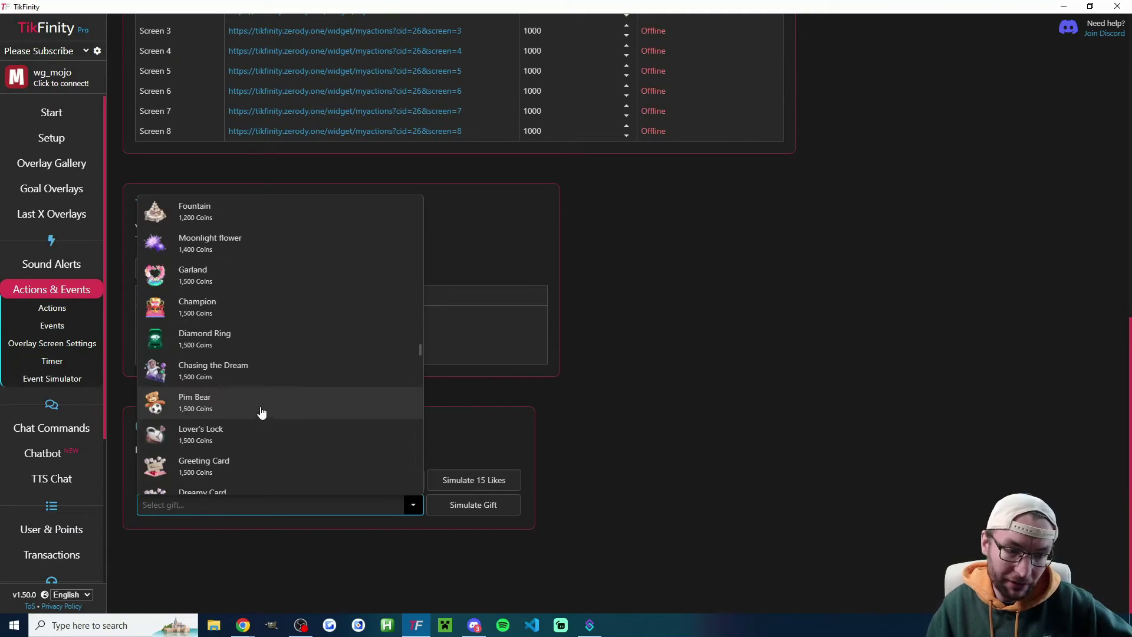
scroll(230, 413, up, 3)
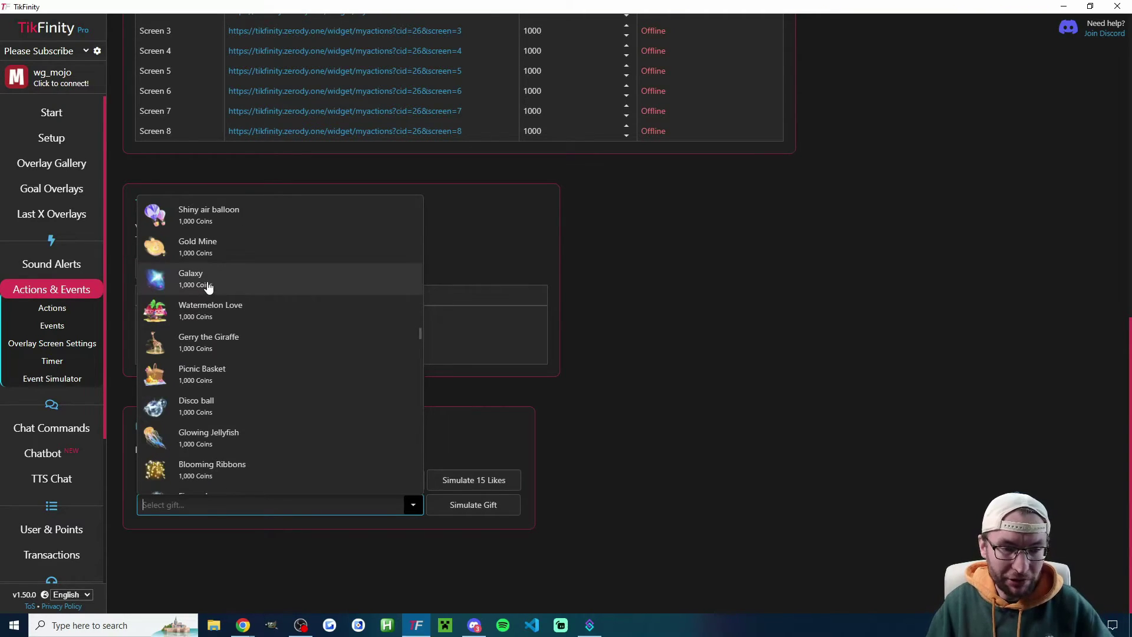
click(249, 277)
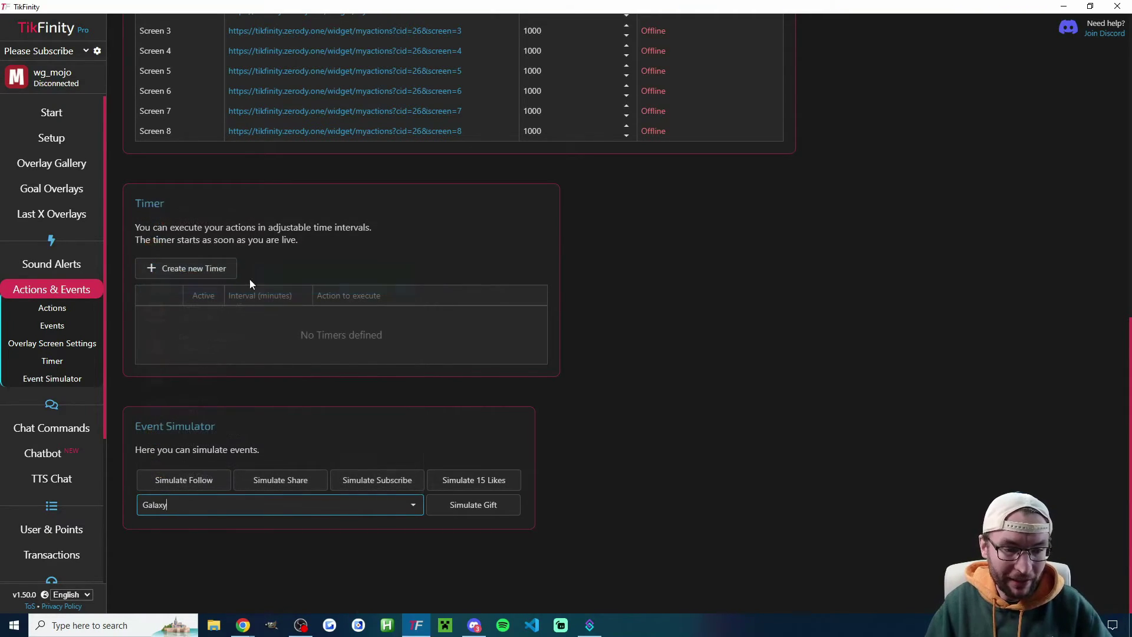
click(474, 505)
Step: Bring up Twitch and check the Galaxy gift thank-you message in chat
mouse_move(241, 626)
click(291, 575)
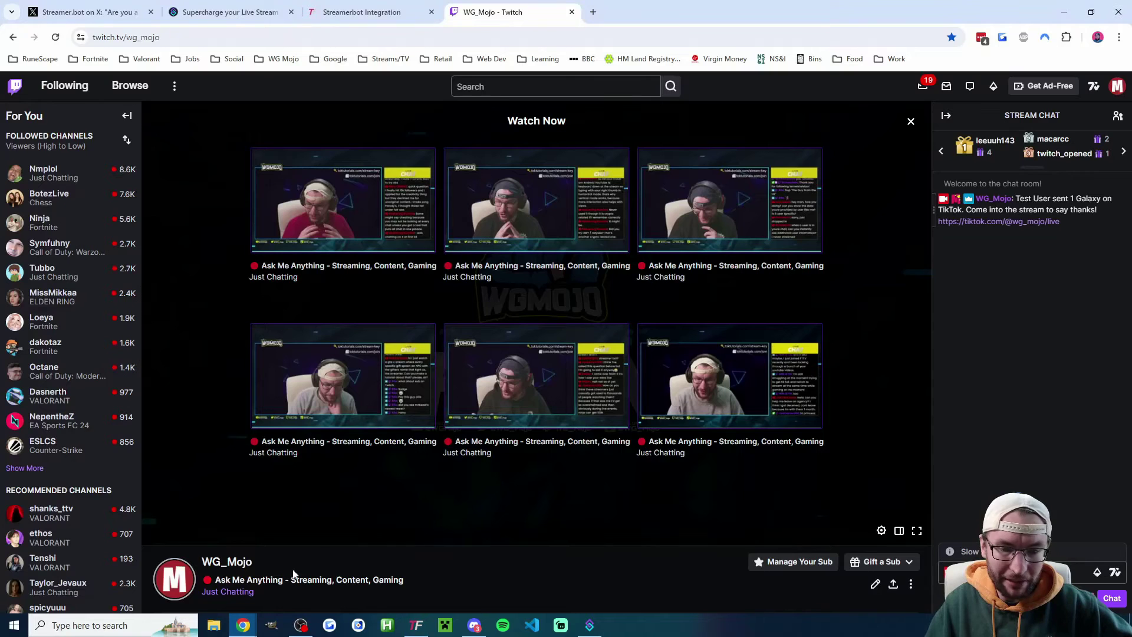
mouse_move(1092, 227)
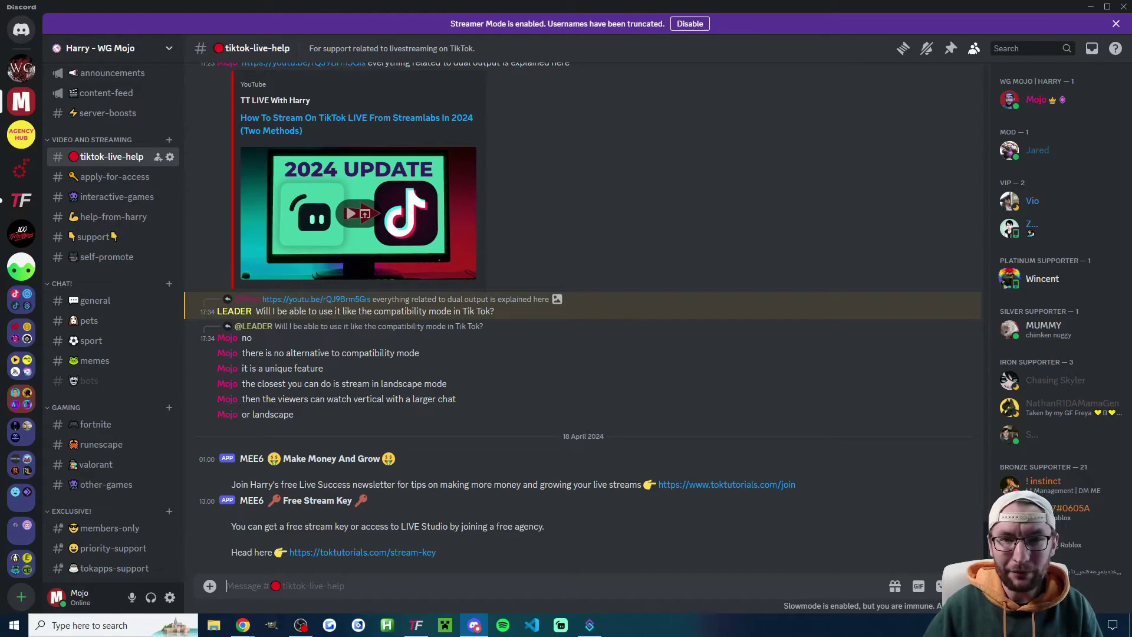
Step: Add a Streamer.bot action named 'Discord Going Live Noti'
key(alt+Tab)
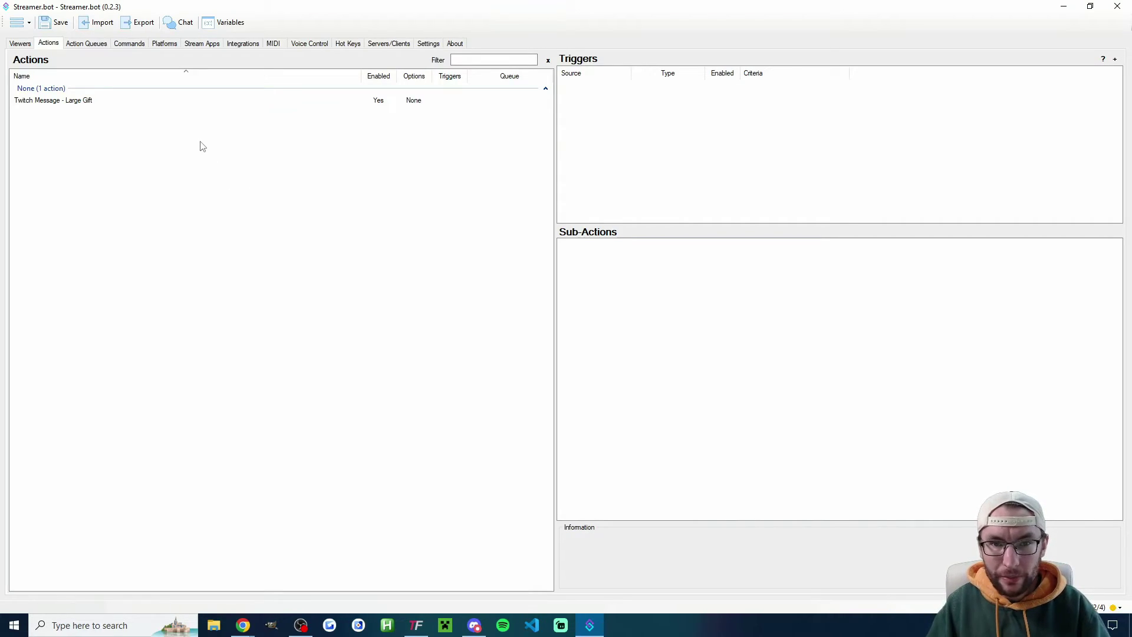
right_click(98, 144)
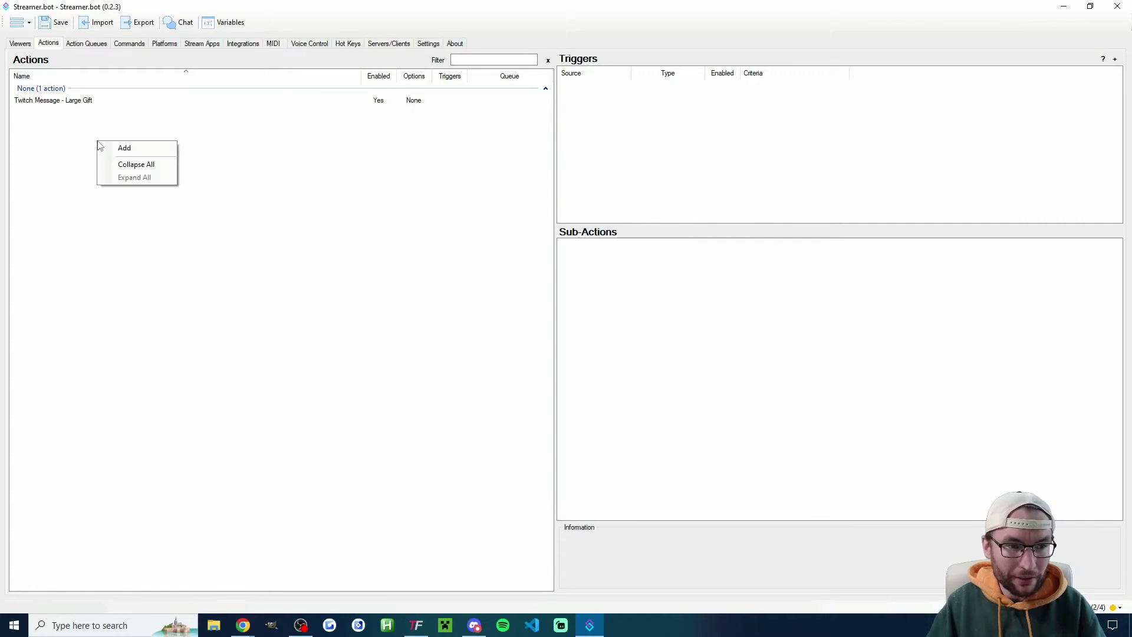
click(124, 148)
text(Discord Going Live Noti)
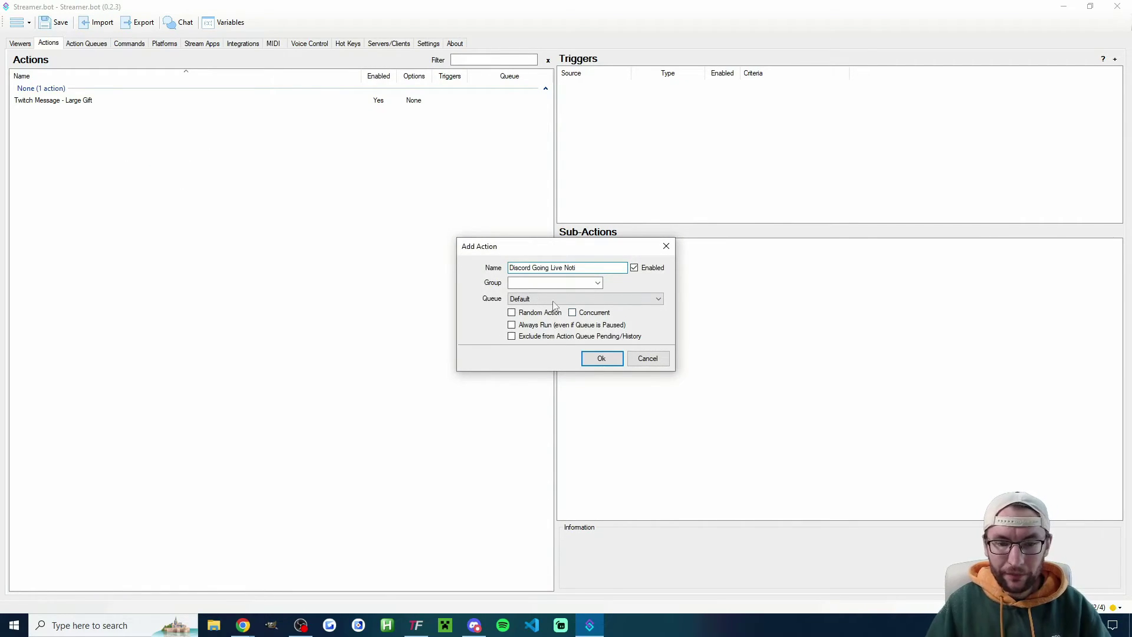
click(601, 359)
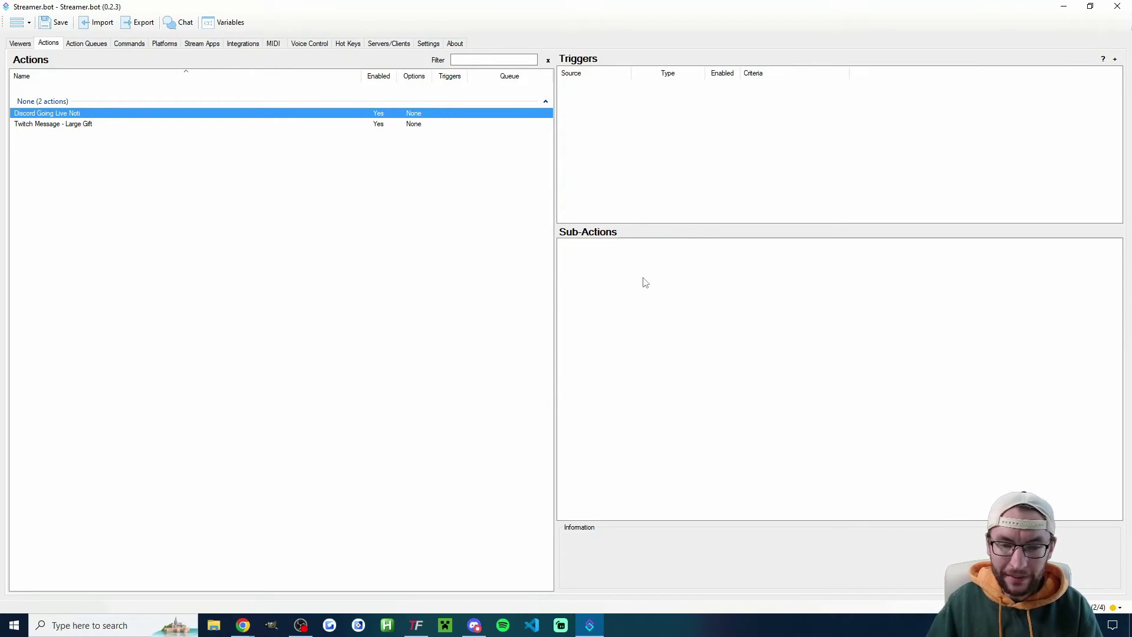